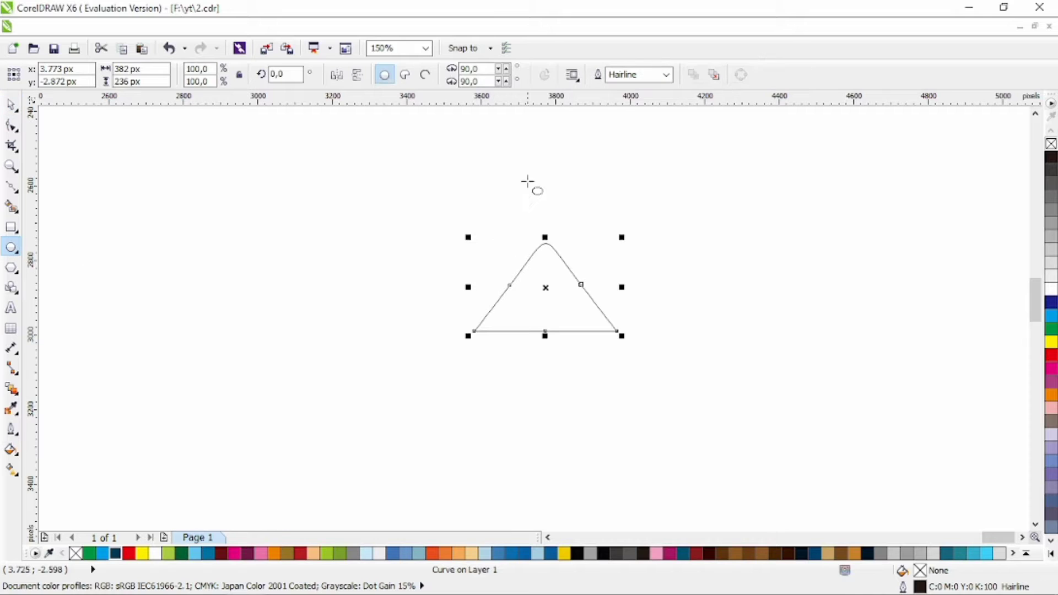
Draw a circle overlapping the triangle's rounded tip and align the two shapes on their vertical centre line.
mouse_move(498, 163)
left_mouse_down()
mouse_move(597, 278)
mouse_move(598, 267)
left_mouse_up()
left_click(13, 108)
left_click(578, 279, "shift")
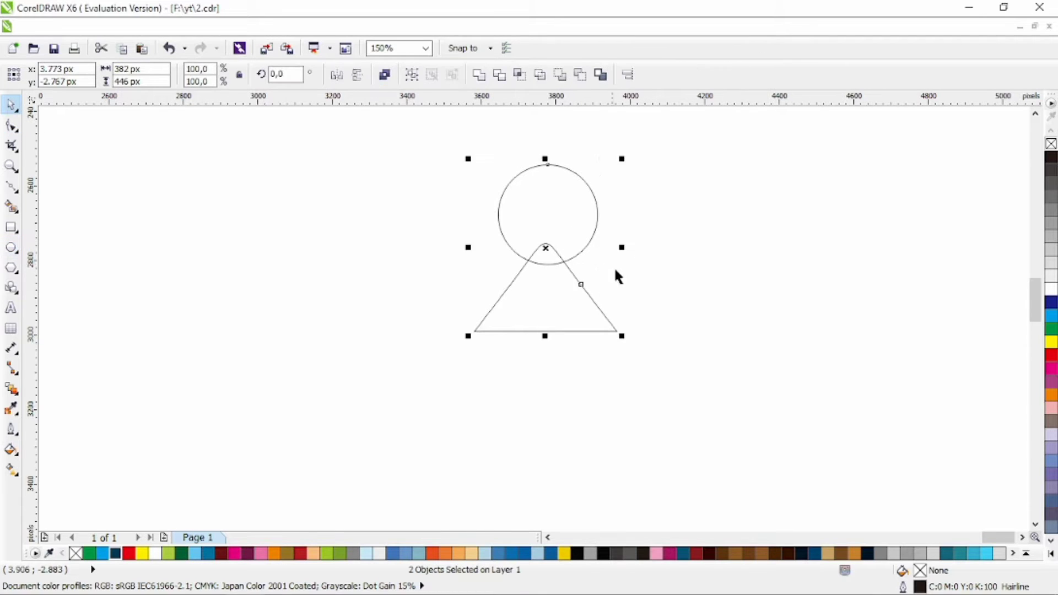
key("c")
left_click(614, 266)
Lower the circle slightly, intersect it with the triangle to create a separate tip piece, and delete the circle.
left_click_drag(590, 210, 590, 216)
left_click(565, 283, "shift")
left_click(518, 74)
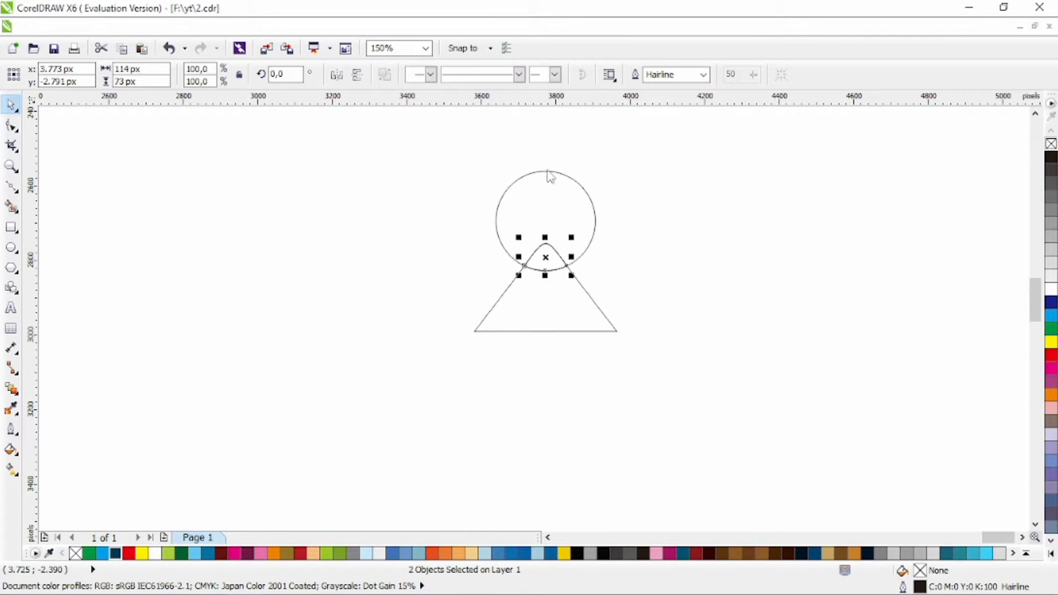
left_click(559, 196)
key("Delete")
Convert the triangle's base segments to curves and bend both halves downward into two matching scallops.
left_click(565, 301)
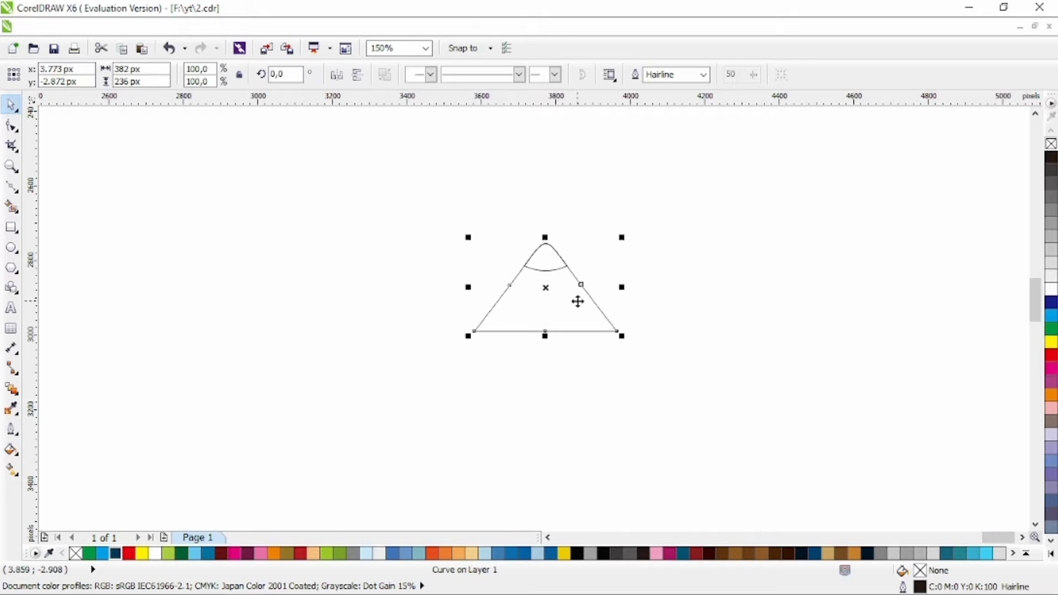
key("F10")
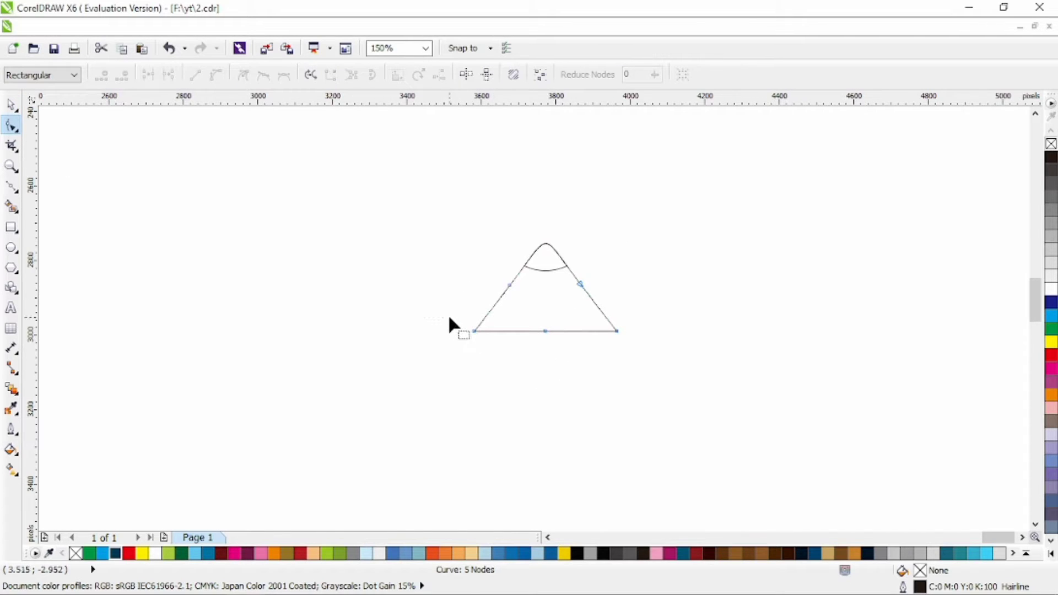
left_click_drag(450, 318, 639, 352)
left_click(364, 249)
left_click_drag(510, 332, 507, 345)
left_click_drag(575, 332, 577, 346)
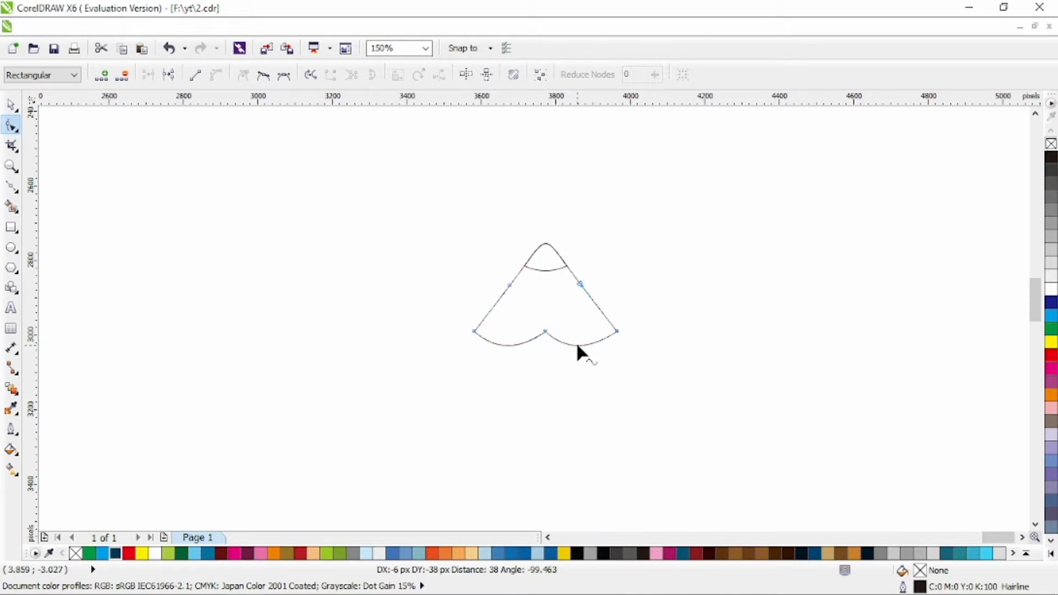
left_click_drag(512, 345, 513, 346)
left_click(309, 202)
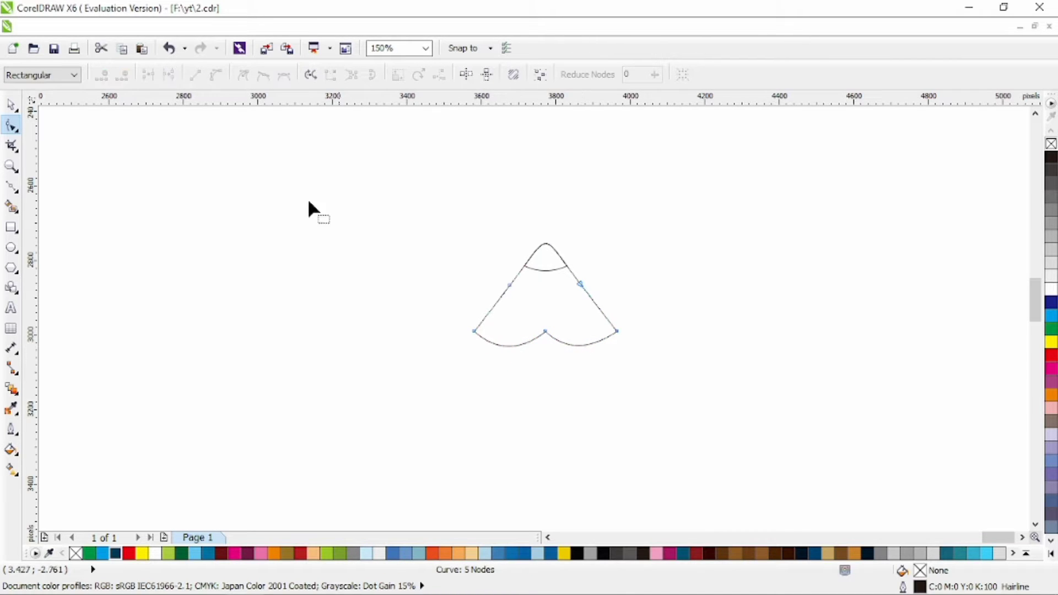
Fill the pencil head shapes with white and the small tip piece with black.
key("space")
left_click(277, 196)
left_click_drag(400, 223, 699, 395)
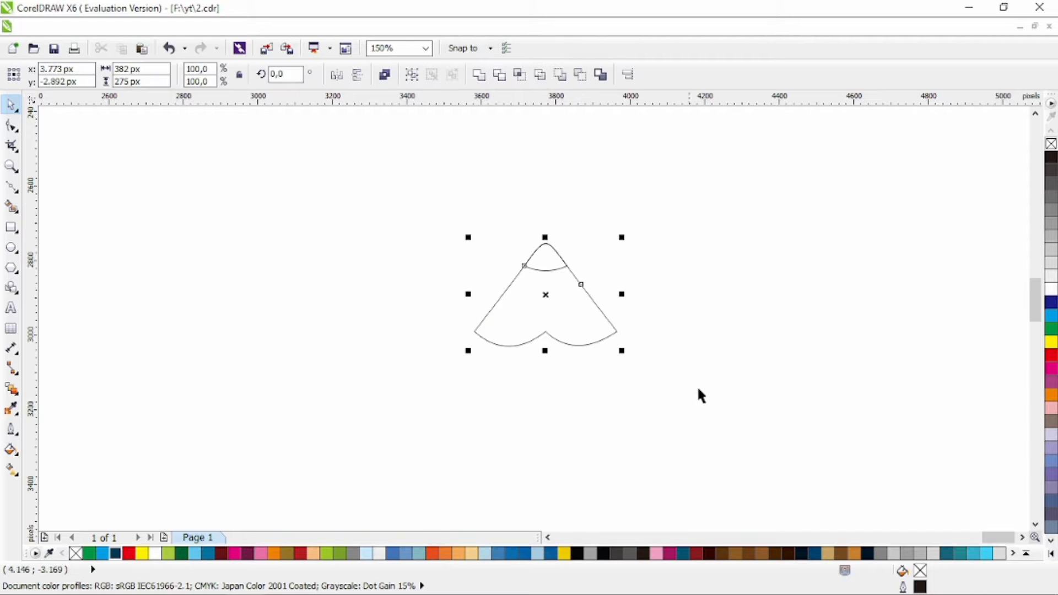
left_click_drag(654, 187, 463, 275)
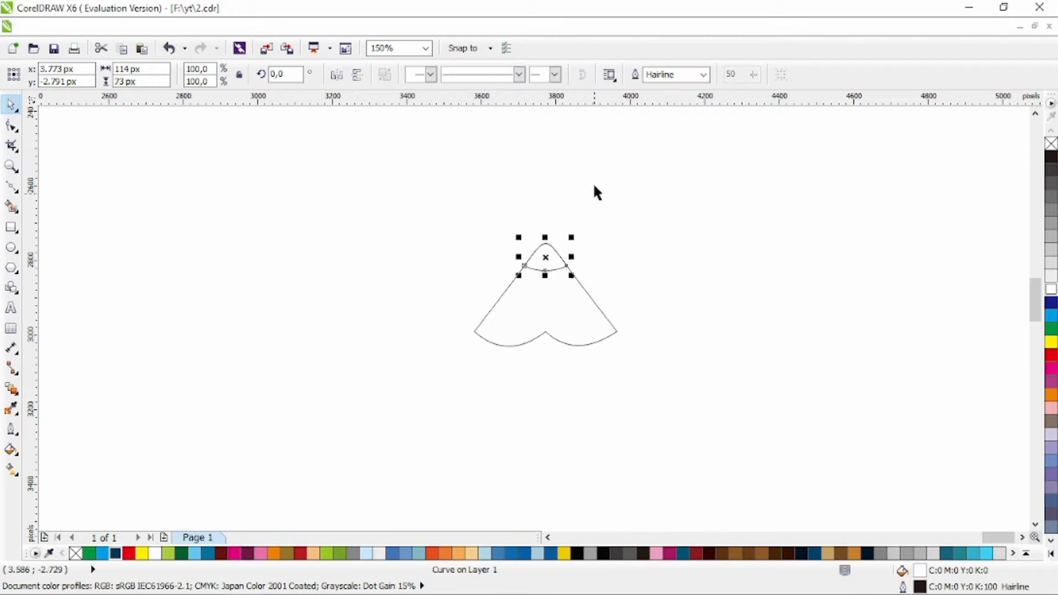
left_click(1049, 157)
Apply a one-step 30 px black outside contour to the scalloped head shape and break the contour group apart.
left_click(586, 301)
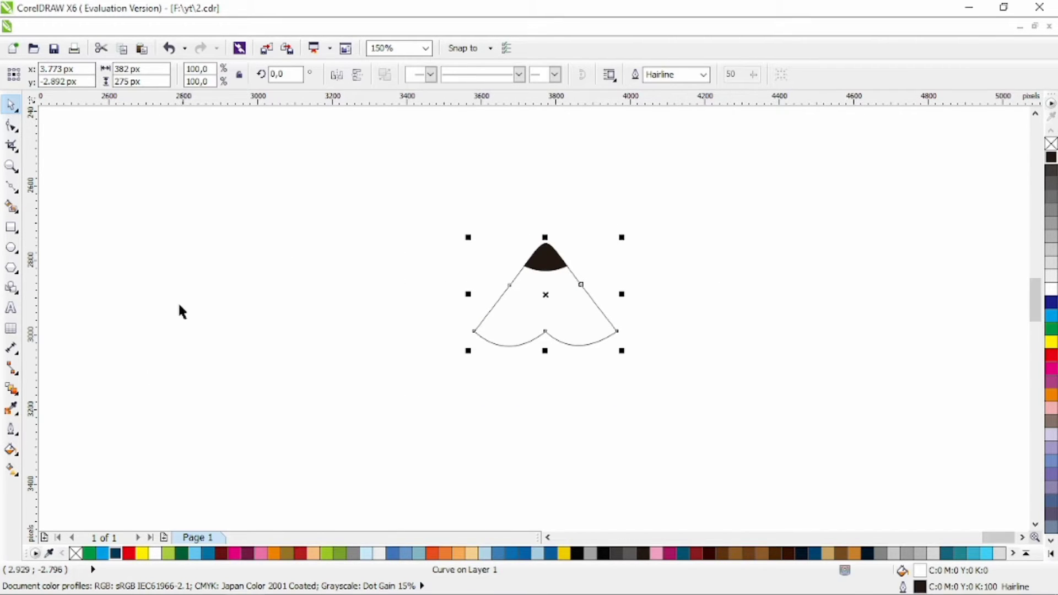
left_click(13, 390)
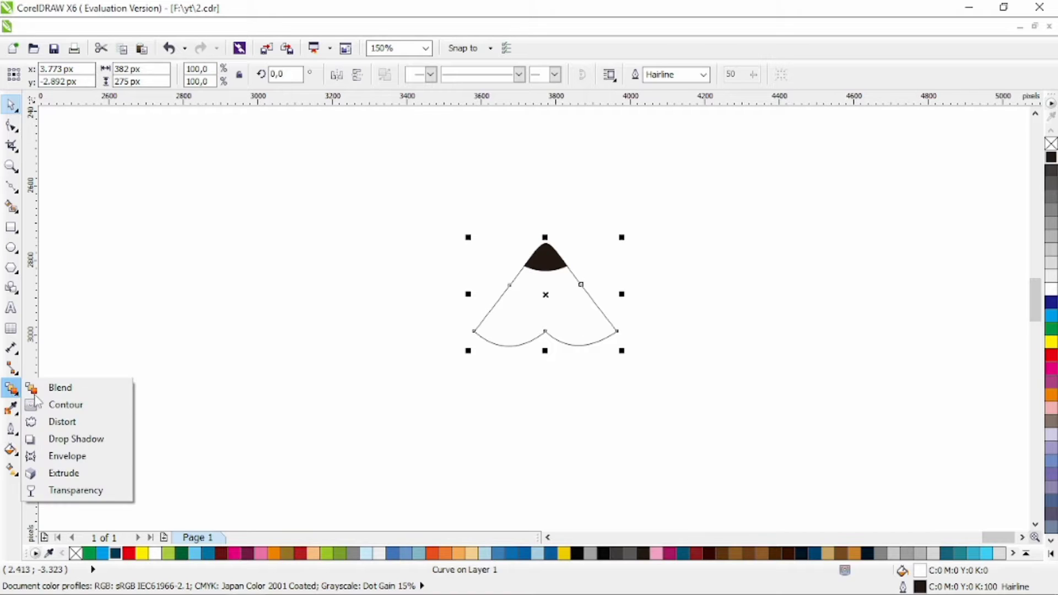
left_click(67, 404)
left_click(356, 74)
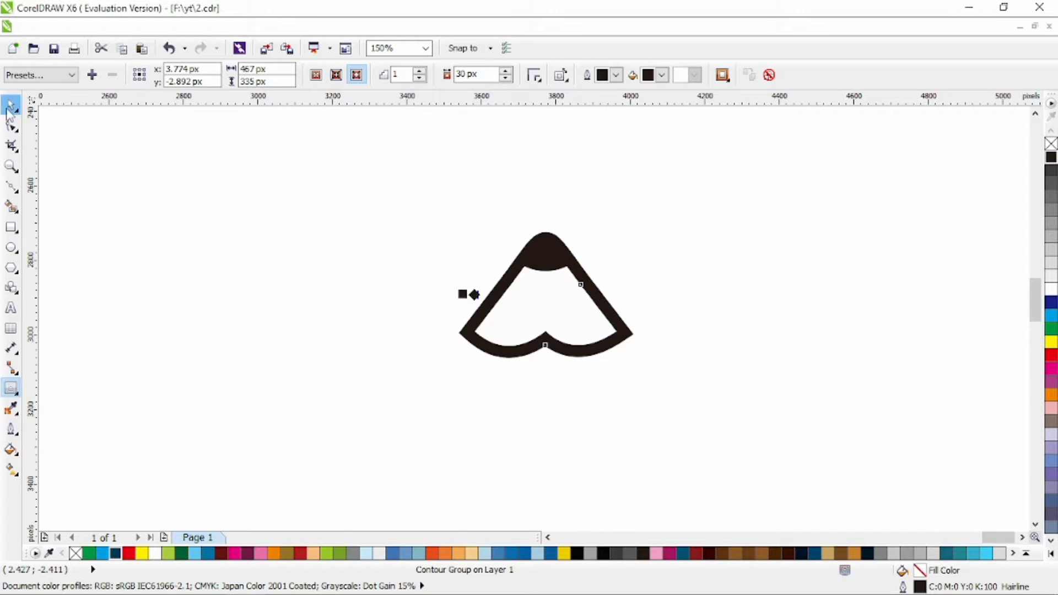
left_click(430, 234)
left_click(603, 297)
key("ctrl+k")
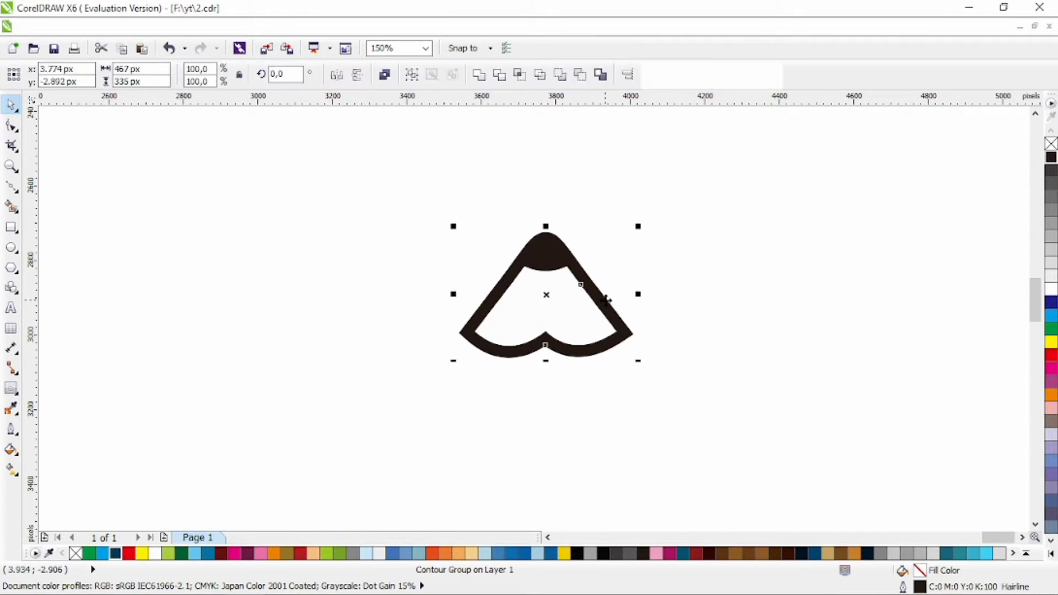
Remove the outlines from all the head shapes and enlarge the black tip to about 120%.
left_click(690, 199)
left_click_drag(711, 172, 471, 370)
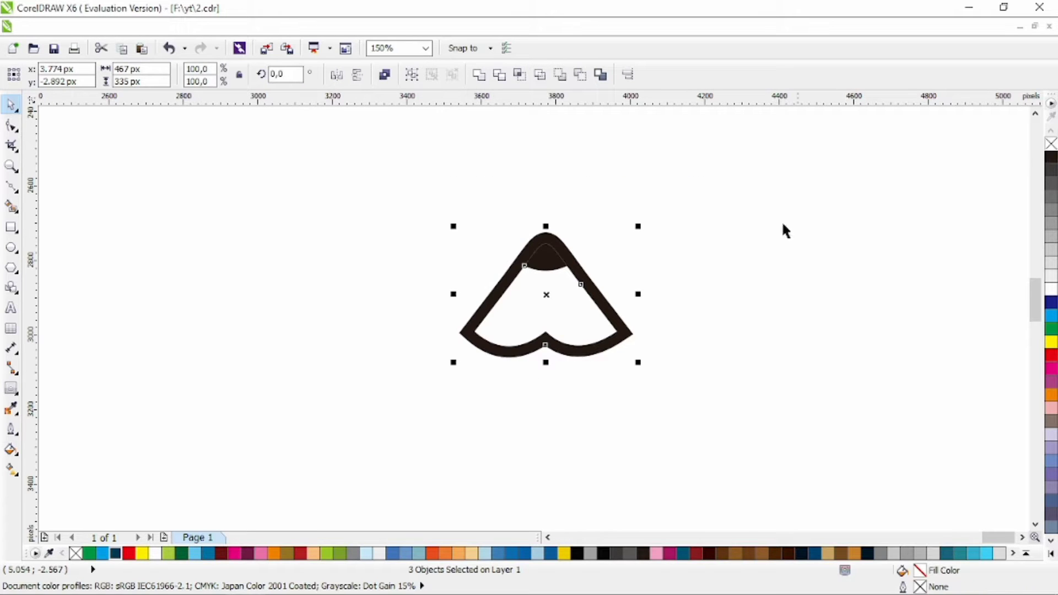
left_click(642, 224)
left_click(557, 264)
left_click_drag(572, 237, 576, 233)
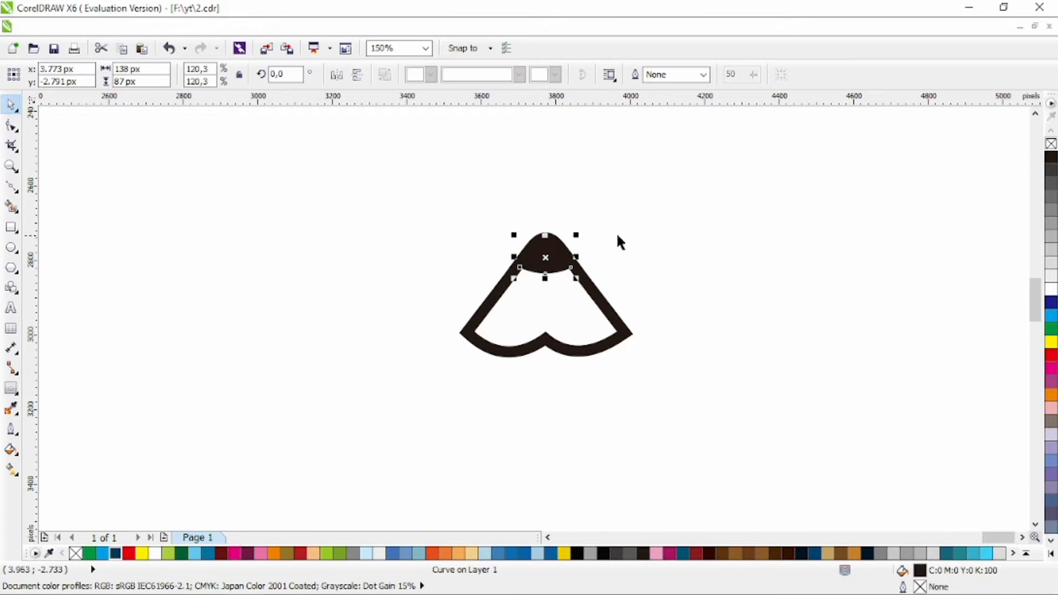
Scale the complete pencil head down proportionally.
left_click_drag(691, 196, 414, 385)
mouse_move(640, 366)
left_mouse_down()
mouse_move(610, 342)
mouse_move(594, 278)
left_mouse_up()
left_click(723, 303)
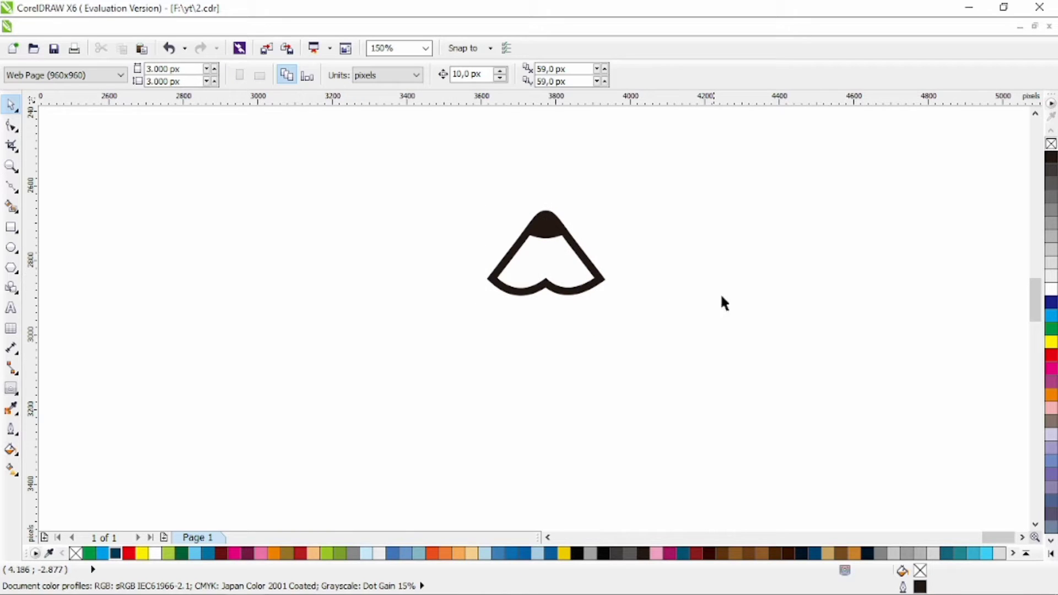
Draw a straight vertical line about 381 px long downward from the pencil head's left corner.
left_click(13, 188)
left_click(55, 184)
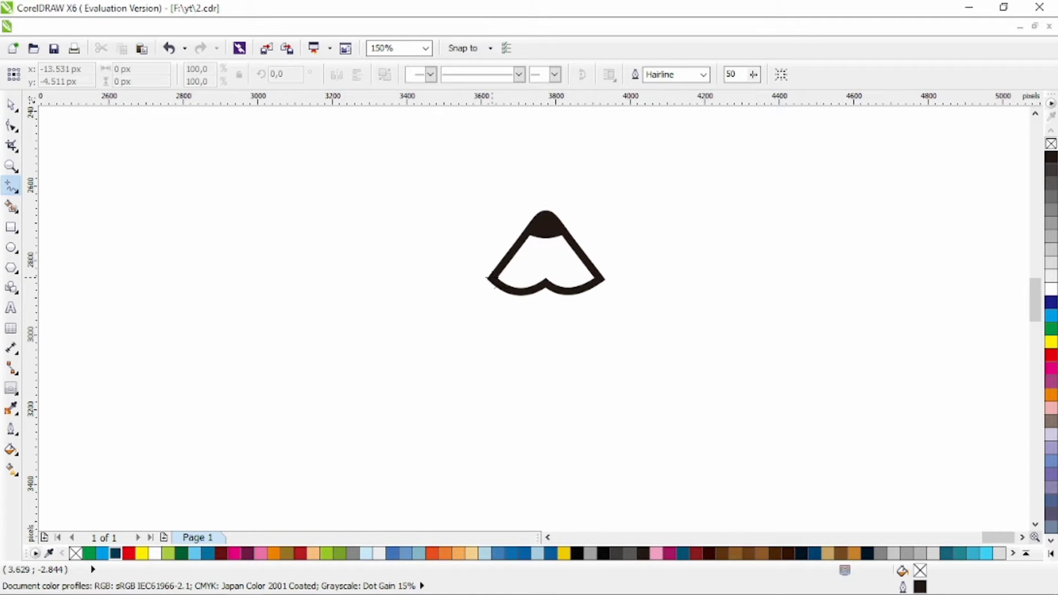
left_click(491, 275)
left_click(491, 426)
key("space")
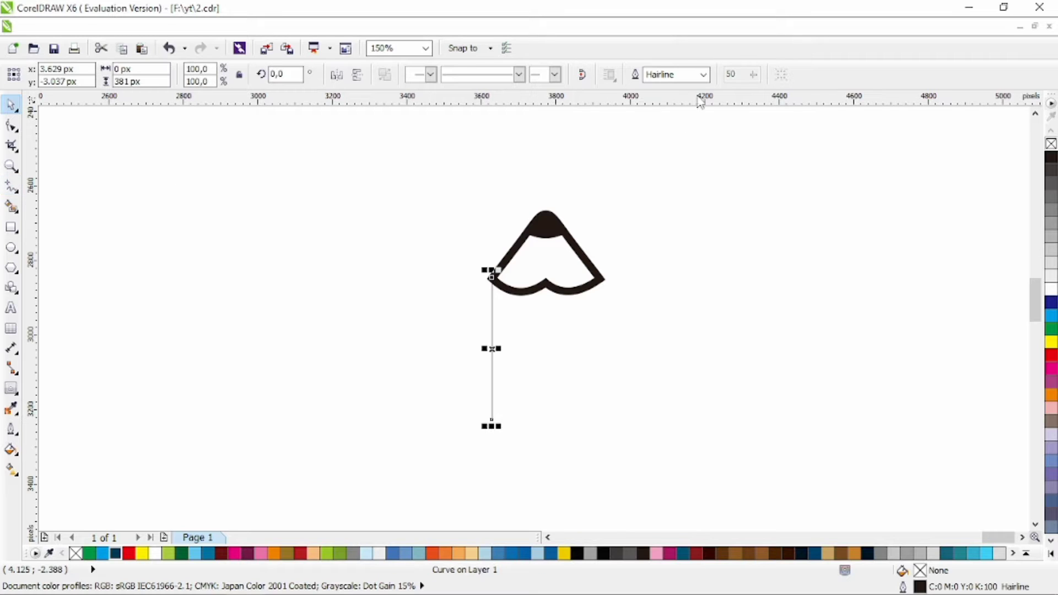
Set the vertical line's outline width to 2.0 mm.
left_click(703, 74)
left_click(687, 158)
left_click(703, 74)
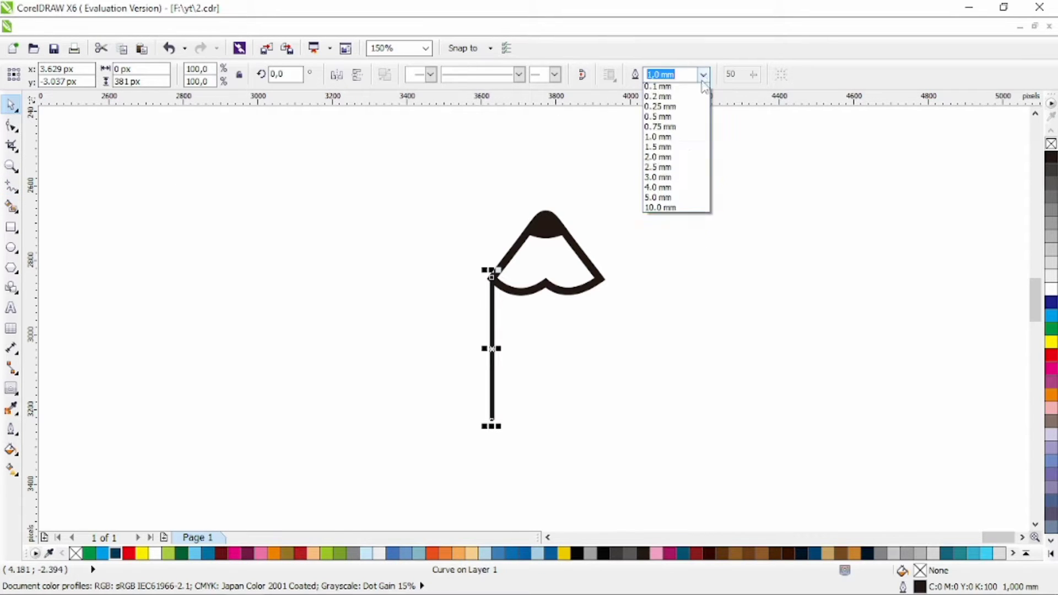
left_click(669, 201)
left_click(702, 75)
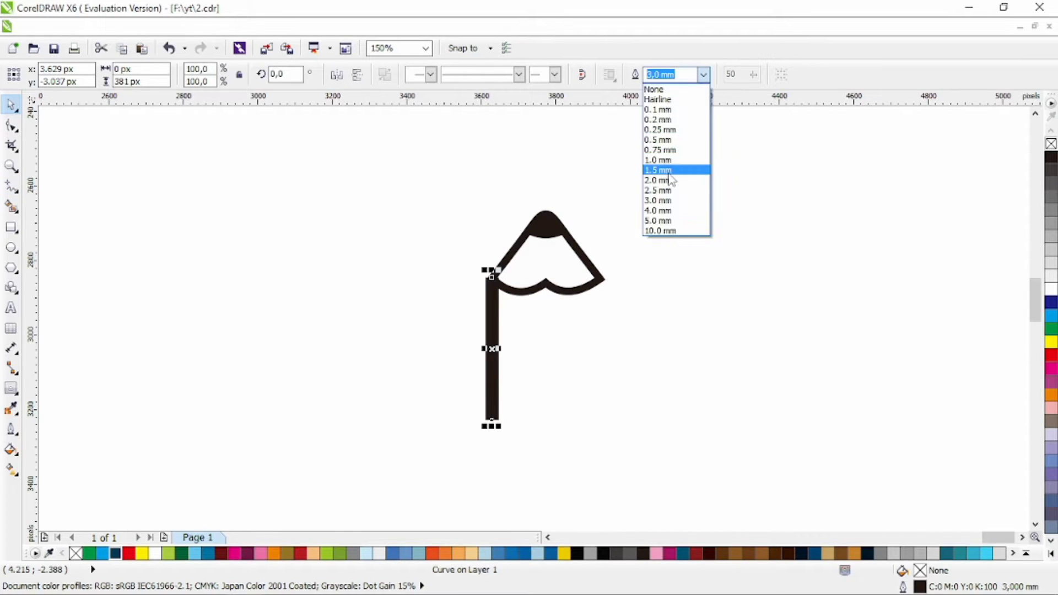
left_click(668, 174)
left_click(518, 362)
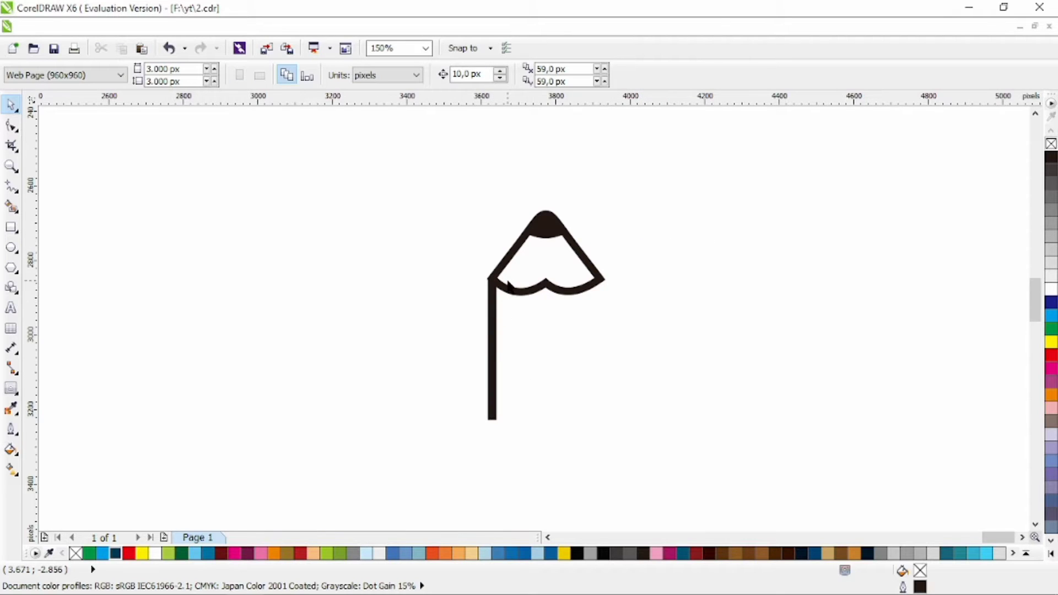
Adjust the vertical line's position so it meets the pencil head's left corner neatly.
scroll(507, 281, "up", 2)
left_click_drag(478, 349, 475, 327)
left_click(449, 293)
scroll(448, 292, "down", 2)
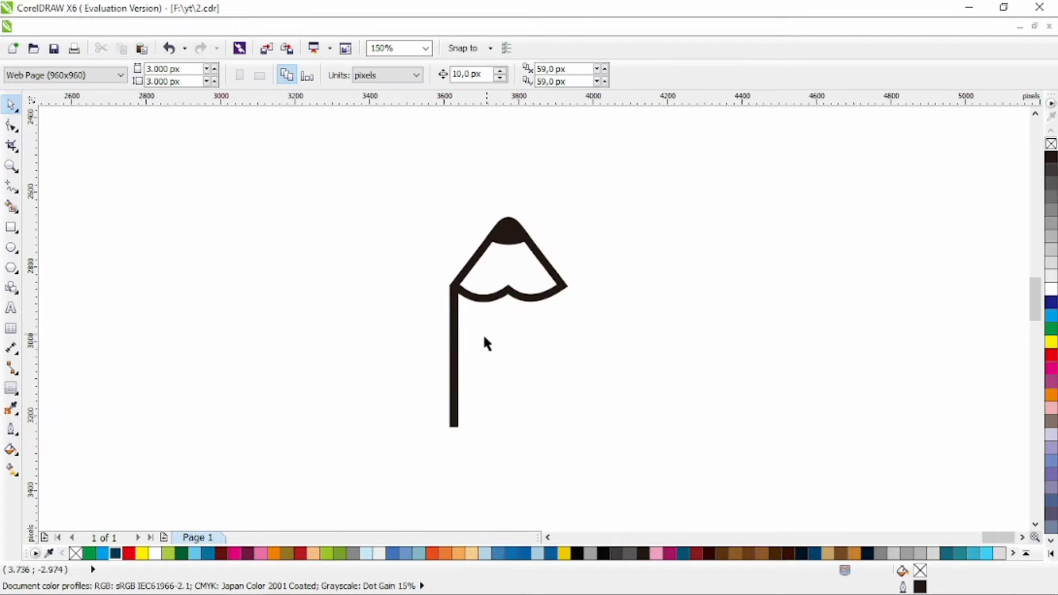
Duplicate the vertical line and place the copy at the pencil head's right corner as the other side.
left_click(457, 351)
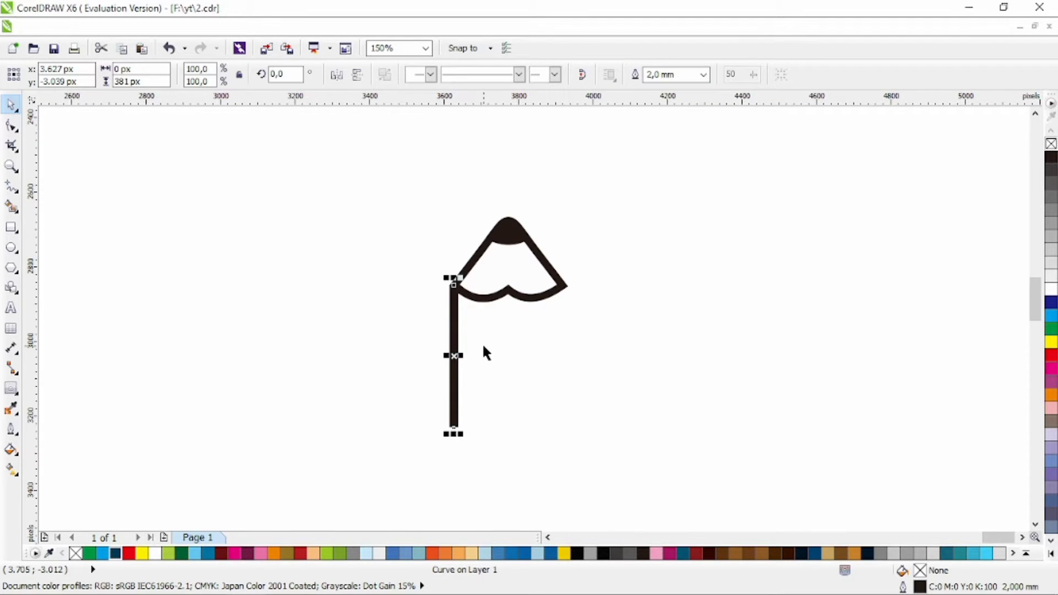
left_click_drag(455, 355, 490, 353)
key("ctrl+z")
left_click(540, 300, "shift")
key("r")
left_click(620, 303)
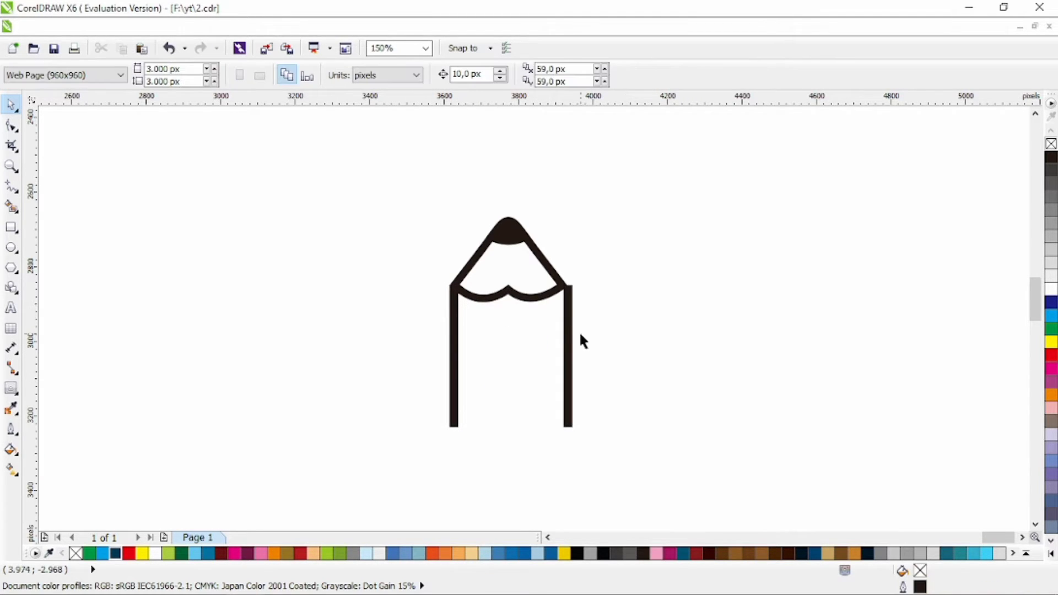
Continue the right side line with straight segments left, up, right and down to form an inward paperclip spiral.
left_click(571, 362)
left_click(11, 187)
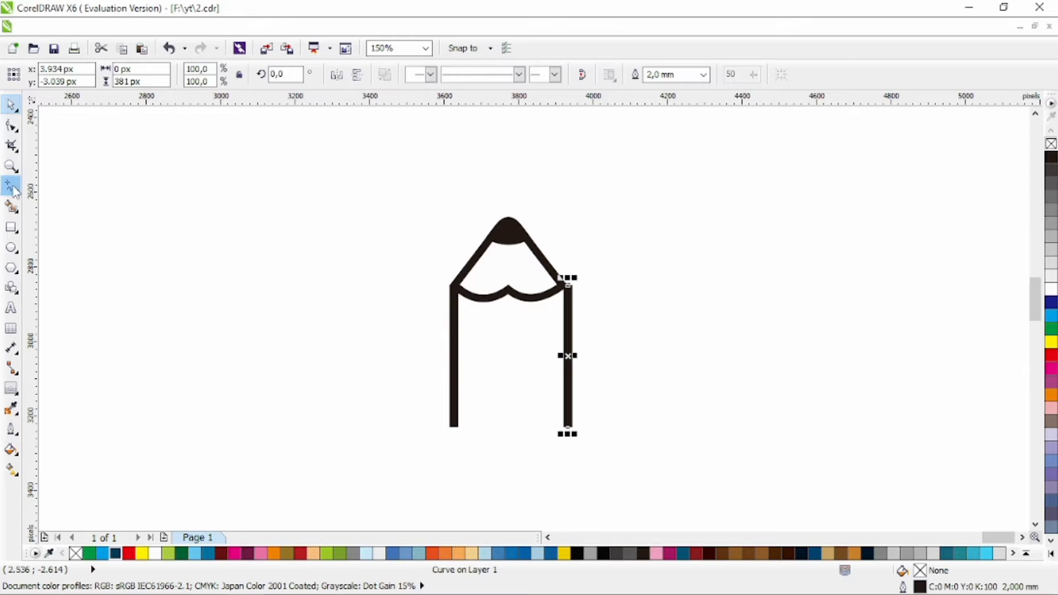
left_click(567, 427)
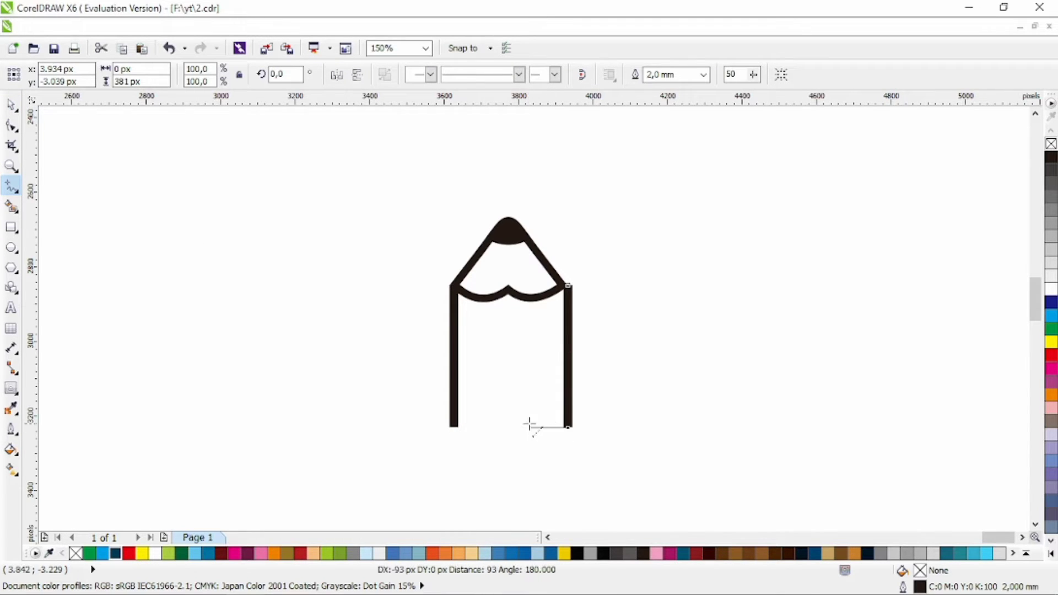
left_click(495, 426)
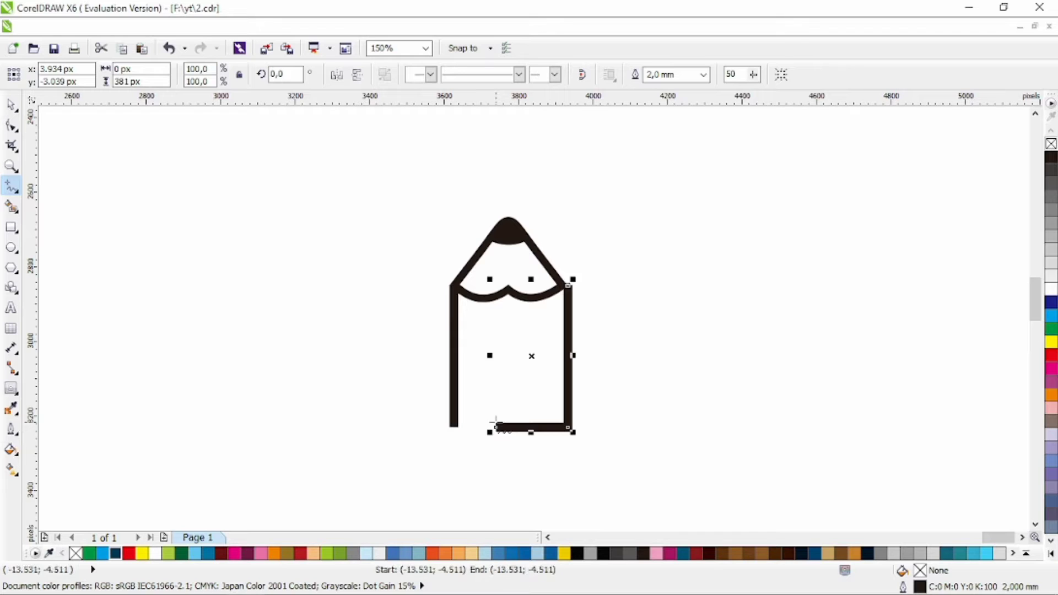
left_click(495, 342)
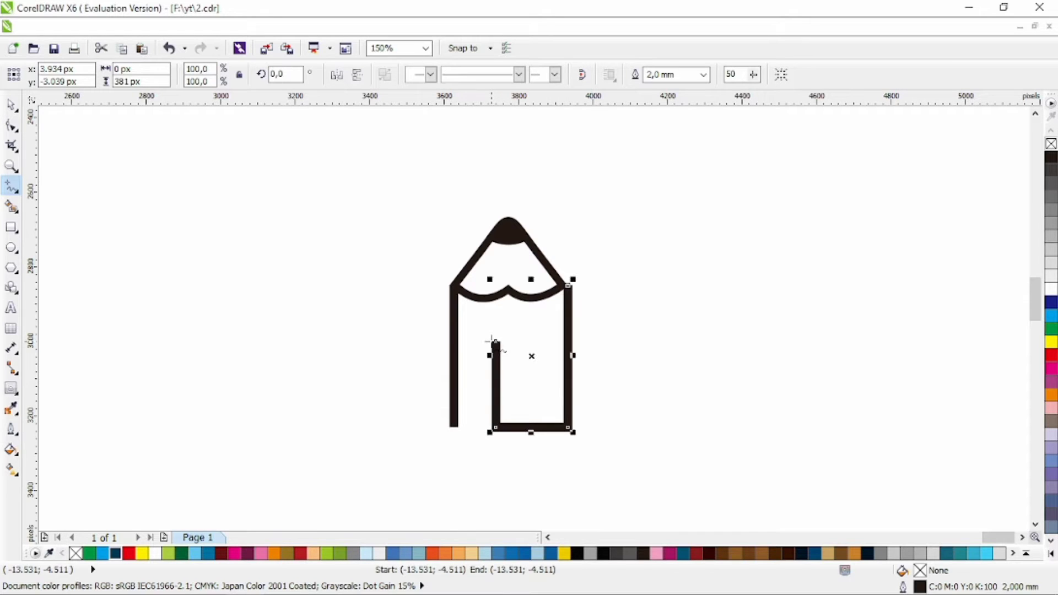
left_click(533, 342)
left_click(532, 404)
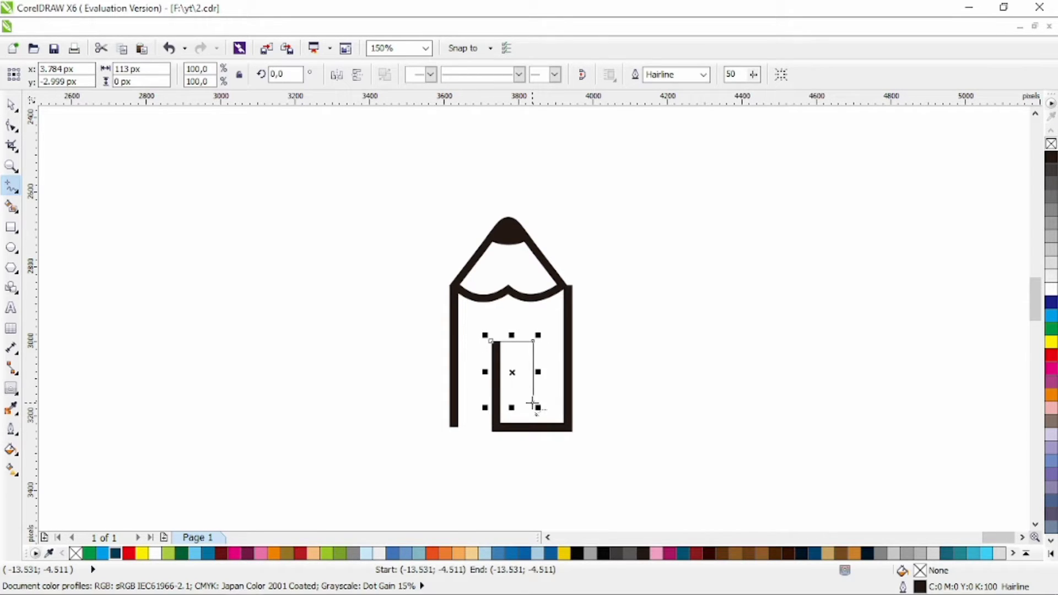
Combine the thin inner line with the thick right-hand line into one curve.
left_click(11, 126)
left_click(11, 105)
left_click(496, 428, "shift")
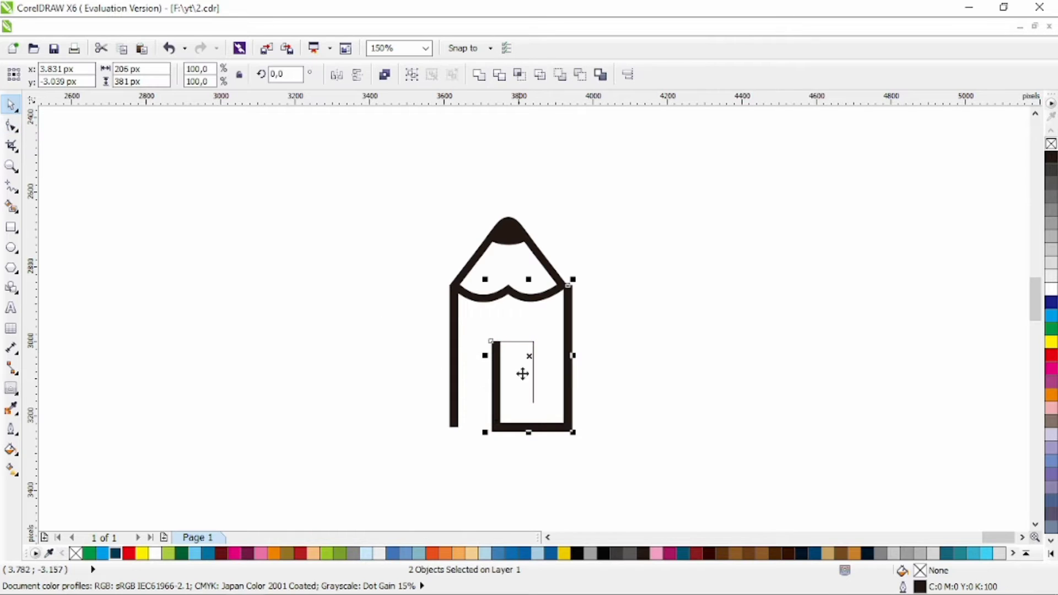
left_click(384, 74)
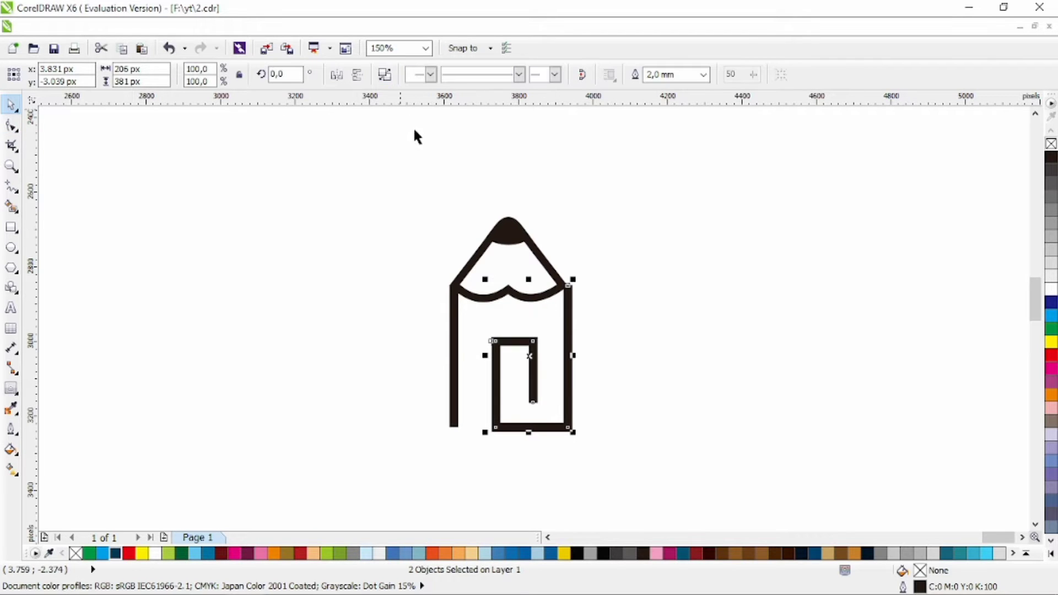
Try to join the overlapping end nodes at the inner loop's upper-left corner, and undo the attempt.
left_click(11, 126)
left_click_drag(469, 335, 499, 358)
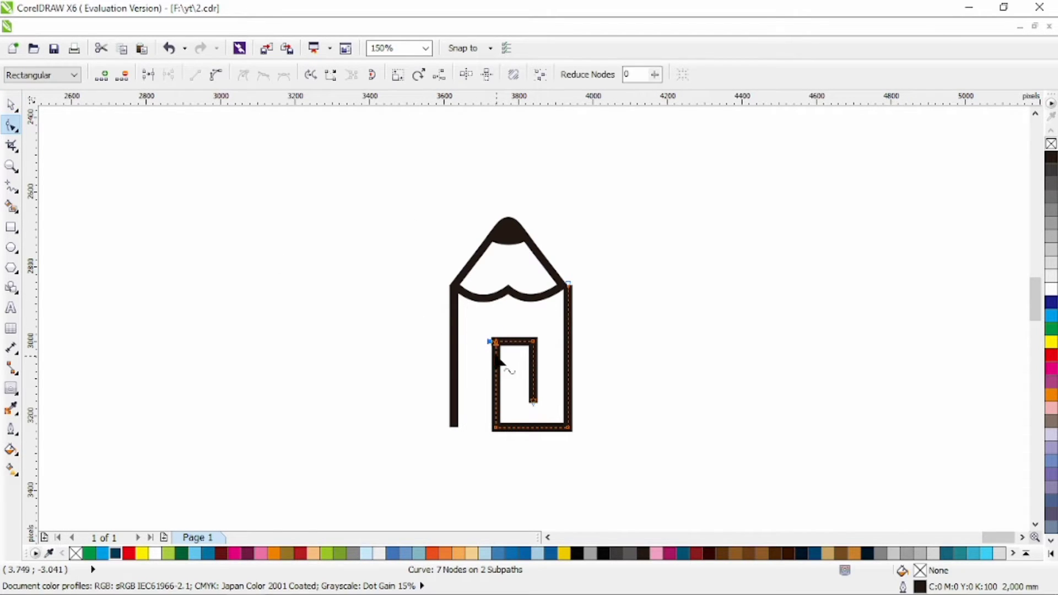
left_click(148, 74)
key("ctrl+z")
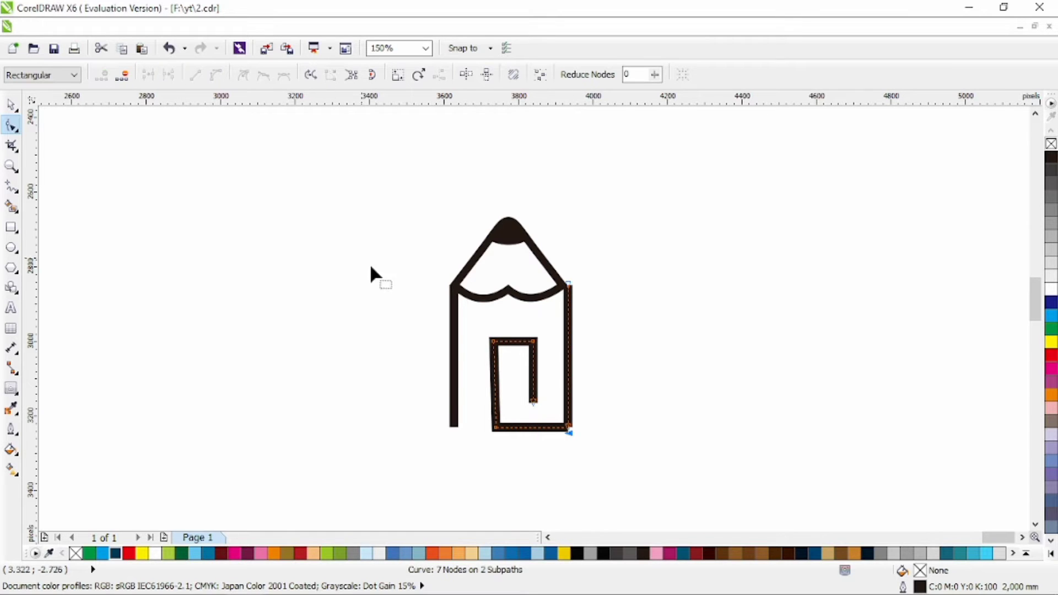
key("ctrl+z")
Join the overlapping end nodes at the inner loop's upper-left corner and convert all segments of the spiral to curves.
scroll(520, 357, "up", 1)
left_click_drag(448, 303, 470, 321)
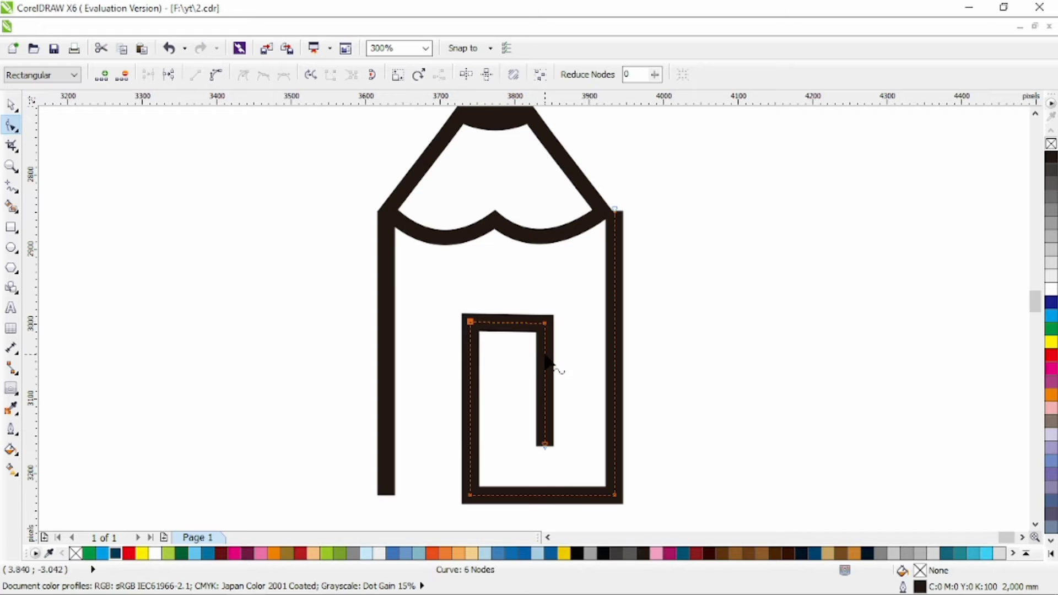
key("ctrl+a")
left_click(219, 77)
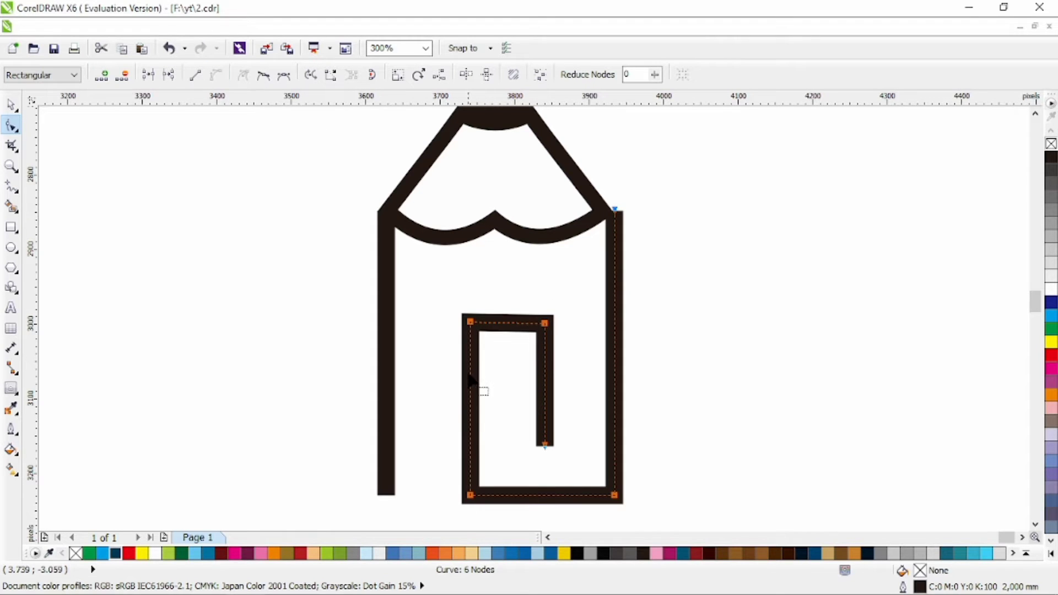
Round the top of the inner loop by adding a node on each vertical segment and deleting the two corner nodes.
double_click(470, 366)
double_click(544, 365)
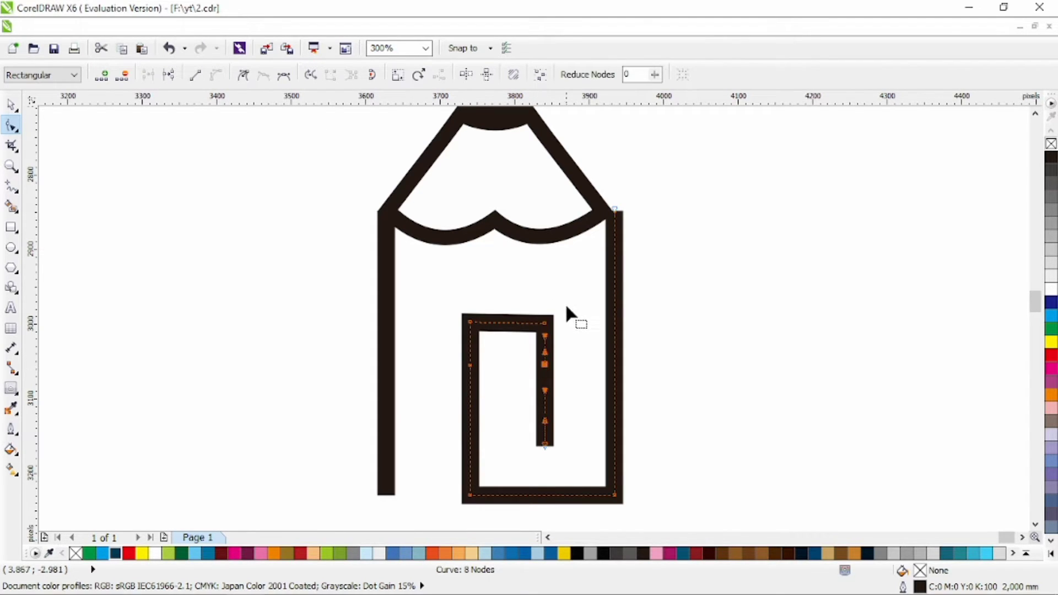
left_click_drag(565, 305, 452, 340)
key("Delete")
Round the bottom of the spiral by adding a node near the base of both vertical segments and deleting the two corner nodes.
left_click(470, 458)
double_click(470, 457)
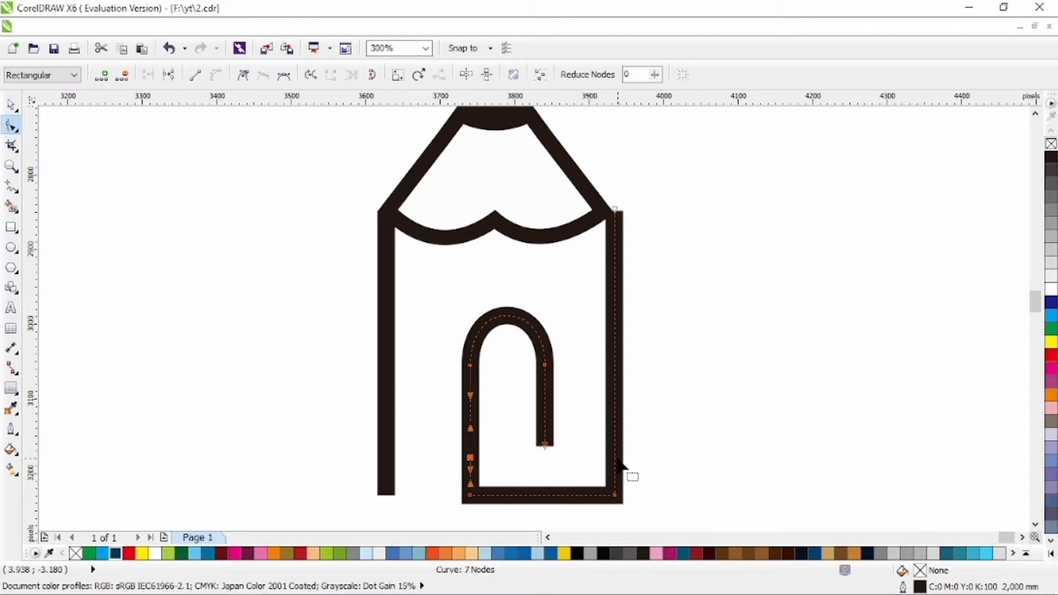
double_click(614, 456)
left_click_drag(655, 488, 496, 499)
key("Delete")
scroll(523, 436, "down", 2)
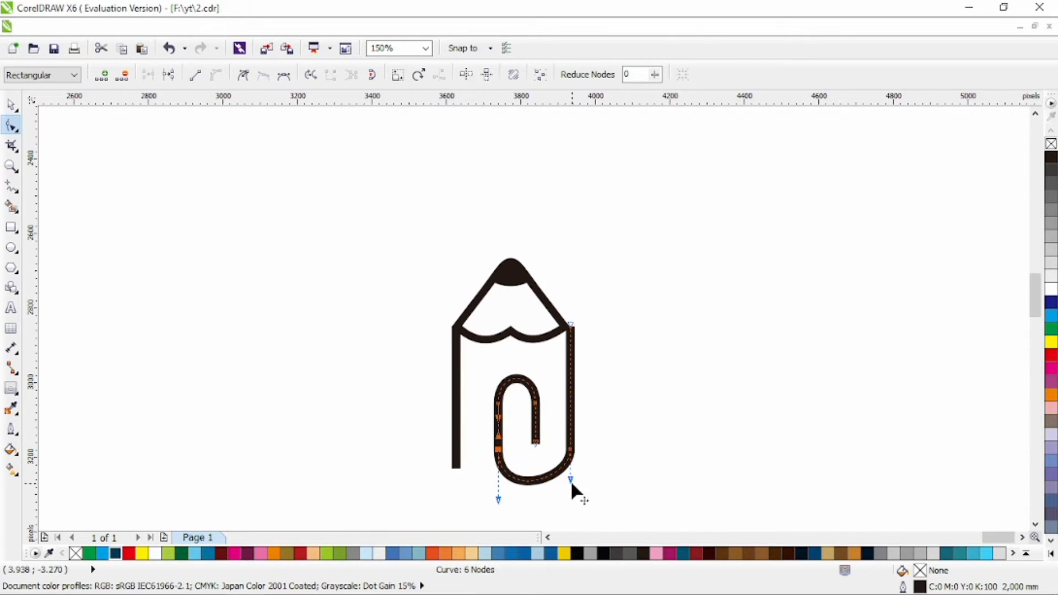
Even out the spiral's bottom curve by extending the control handle at the base of its right side downward.
key("ctrl+z")
left_click_drag(591, 444, 491, 499)
left_click_drag(571, 475, 571, 494)
left_click(10, 104)
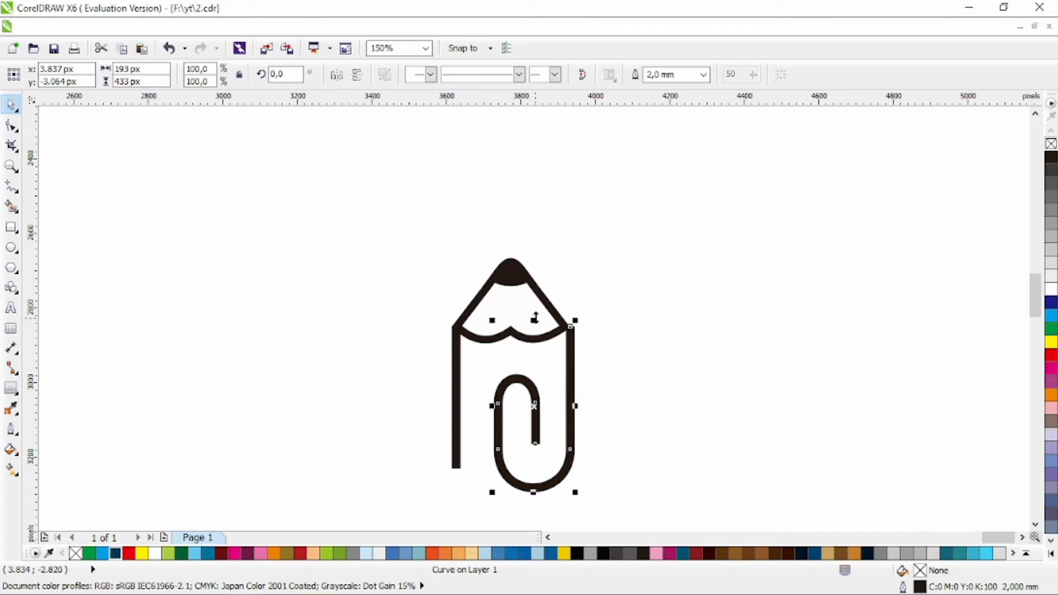
Convert the outlines of the paperclip spiral and the left body line to objects.
key("ctrl+shift+q")
left_click(455, 376)
key("ctrl+shift+q")
Align the left body line with the left edge of the cone outline and the spiral with its right edge.
left_click(477, 303, "shift")
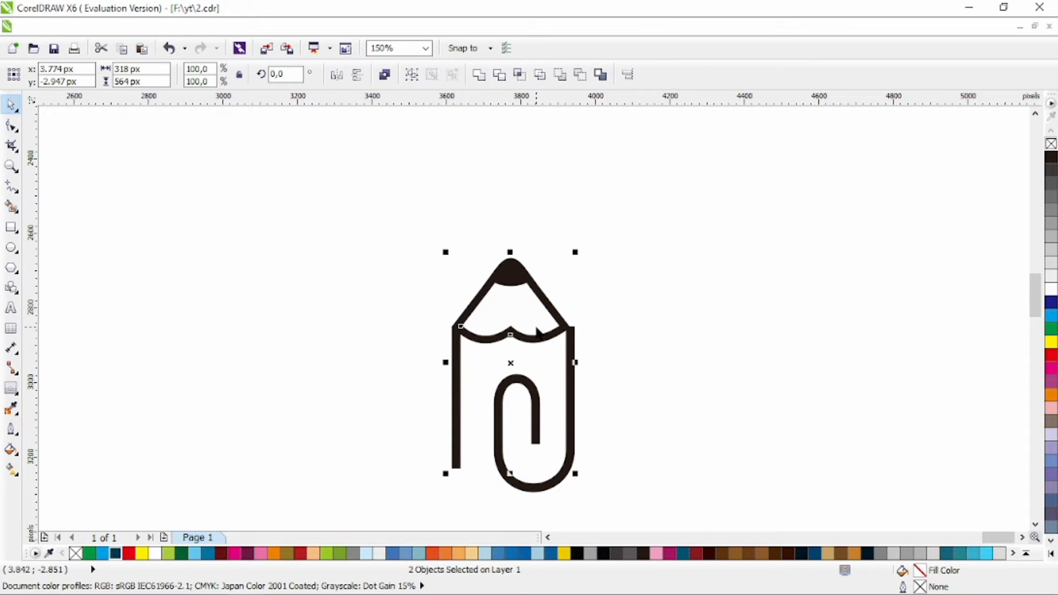
key("l")
left_click(570, 335)
left_click(552, 314, "shift")
key("r")
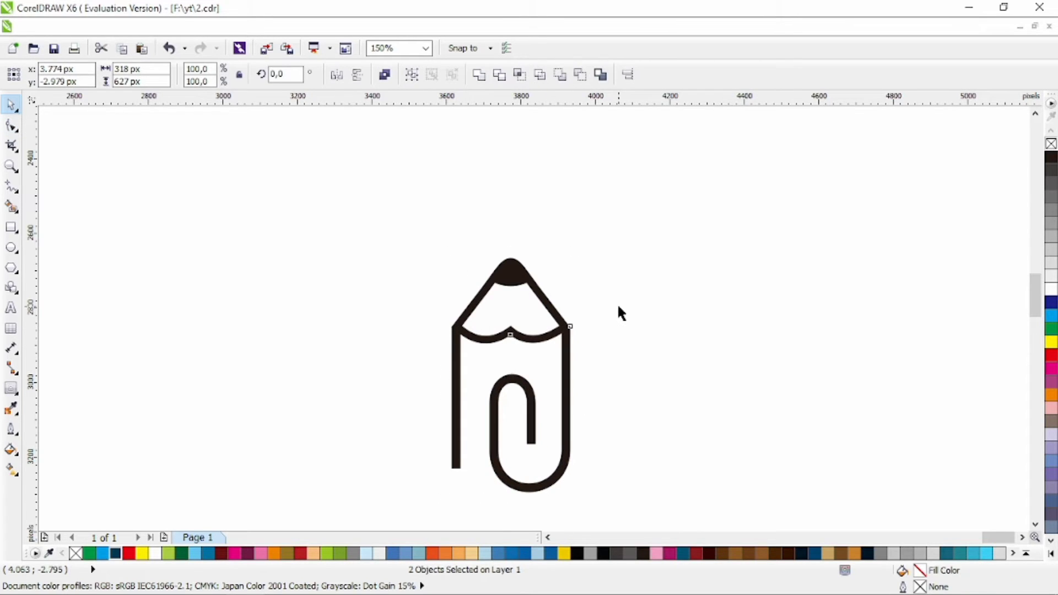
Select the whole pencil and move it up the page and slightly to the left.
left_click(621, 302)
left_click_drag(628, 212, 400, 496)
left_click_drag(531, 396, 518, 298)
Lengthen the pencil body by moving the nodes of the spiral and left line below the cone down about 42 px.
key("F10")
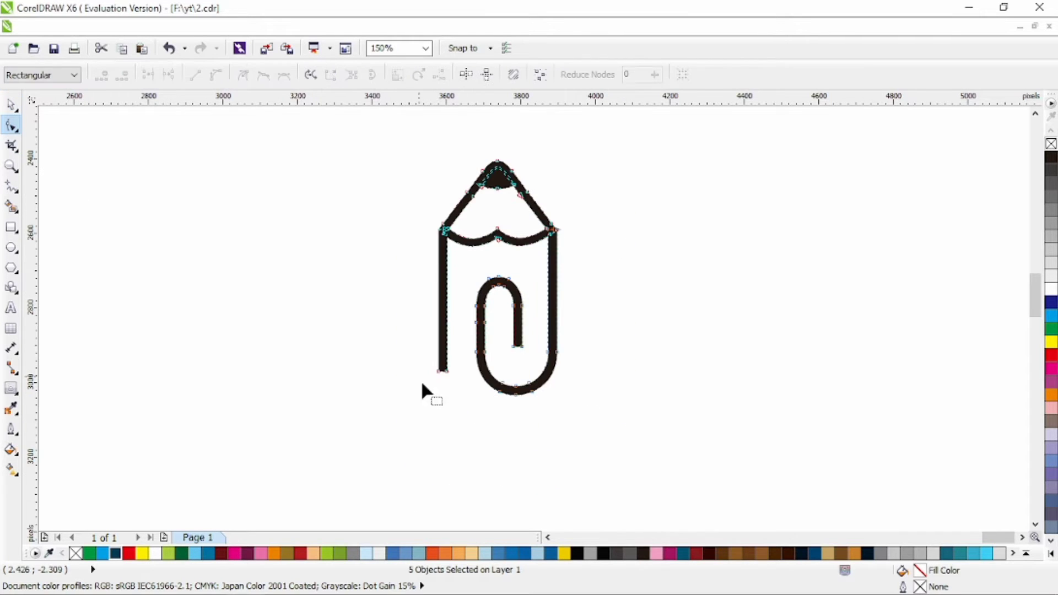
left_click_drag(596, 285, 595, 273)
left_click_drag(555, 352, 555, 368)
left_click(11, 104)
mouse_move(411, 441)
left_mouse_down()
mouse_move(521, 406)
mouse_move(599, 281)
mouse_move(628, 153)
left_mouse_up()
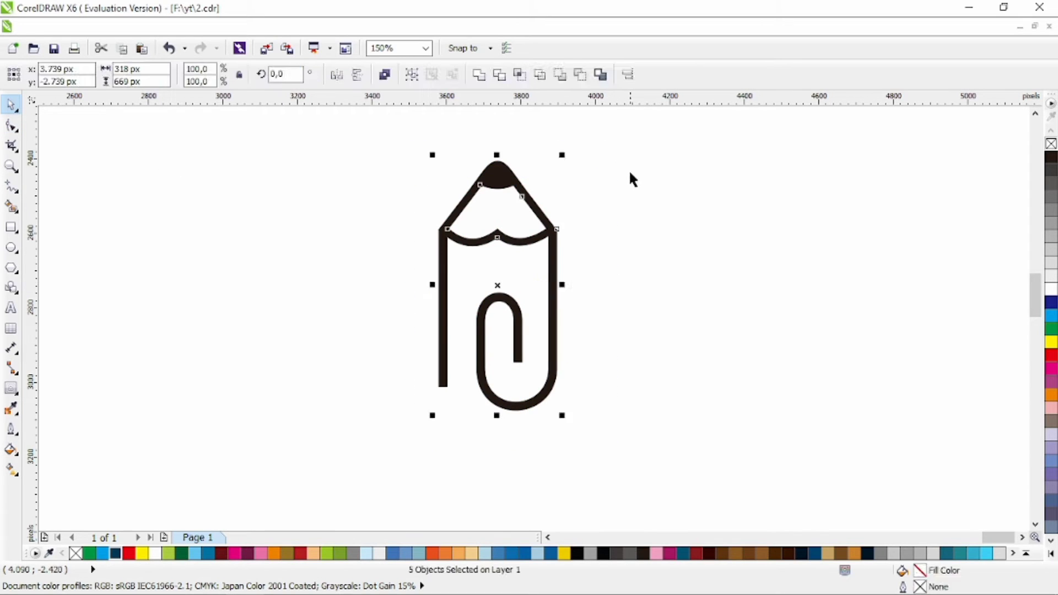
Trace a closed Bezier shape over the cone through its left corner and wavy edge, leaving a gap along the right side and tip.
left_click(372, 256)
left_click(11, 188)
left_click(72, 201)
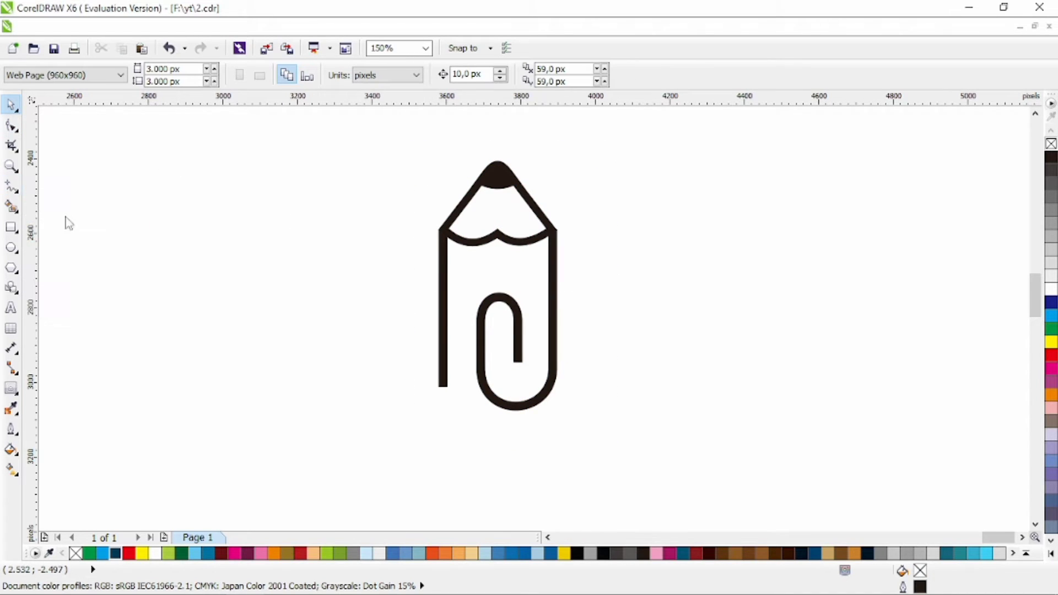
scroll(496, 186, "up", 2)
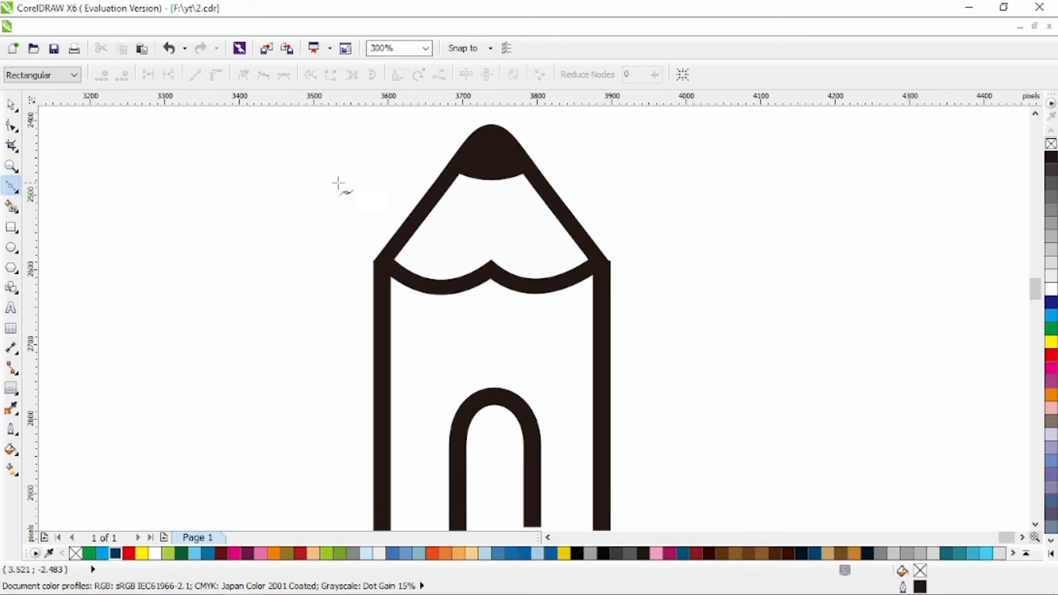
left_click(381, 261)
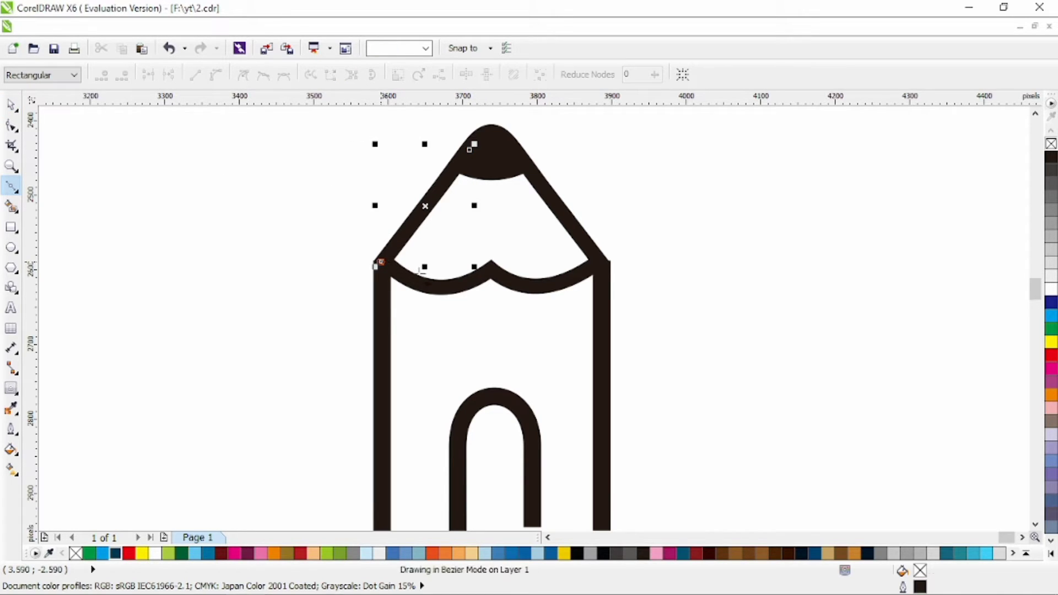
left_click(491, 272)
left_click(582, 267)
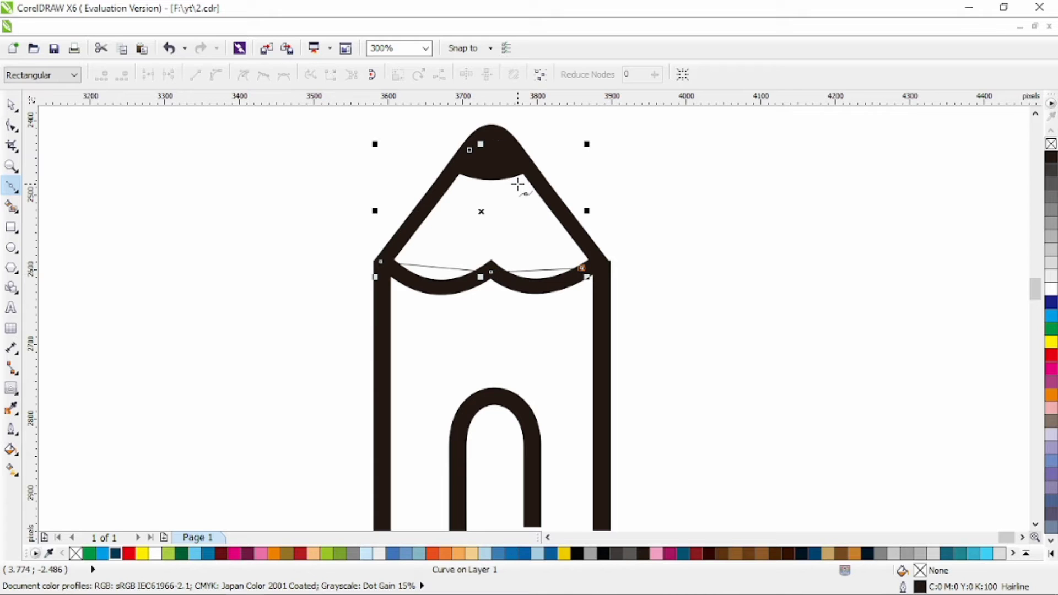
left_click(518, 185)
left_click(469, 150)
Convert the traced shape's segments to curves and bend them along the two waves and the underside of the tip.
key("F10")
key("ctrl+a")
left_click(215, 74)
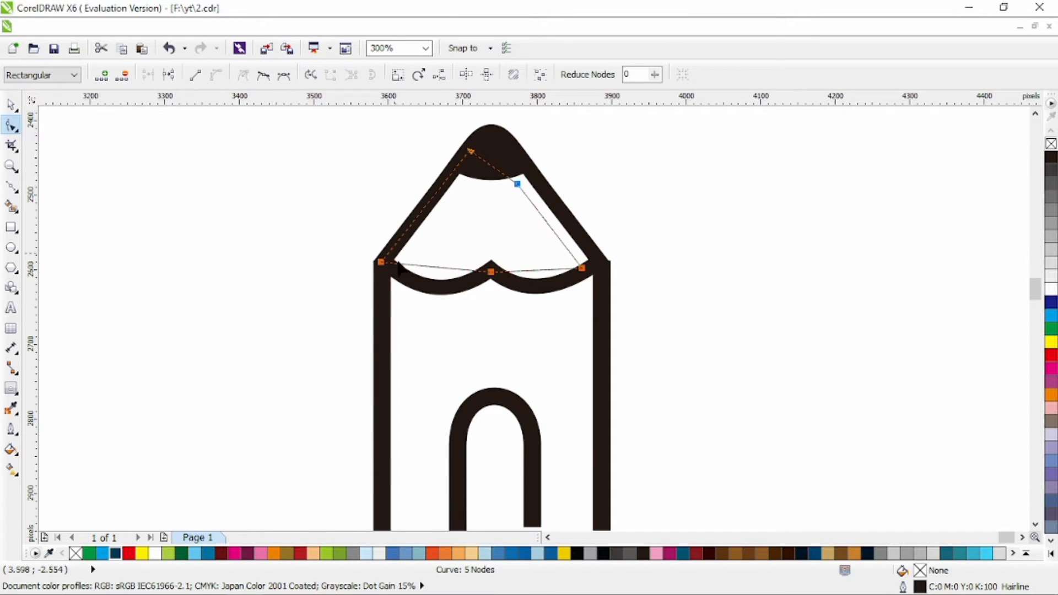
left_click_drag(435, 266, 439, 285)
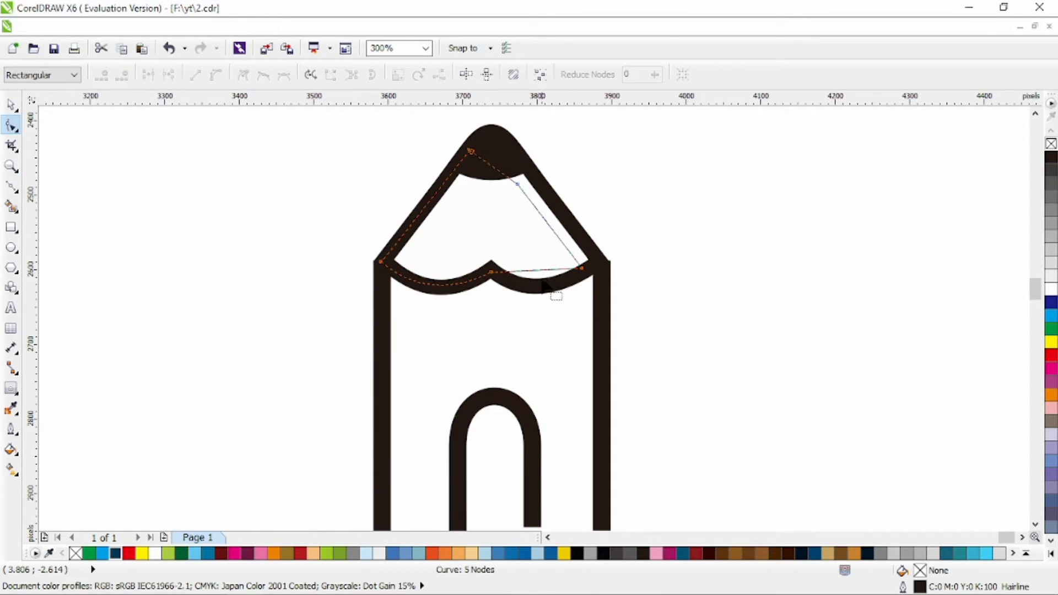
left_click_drag(545, 270, 548, 291)
left_click_drag(505, 176, 479, 189)
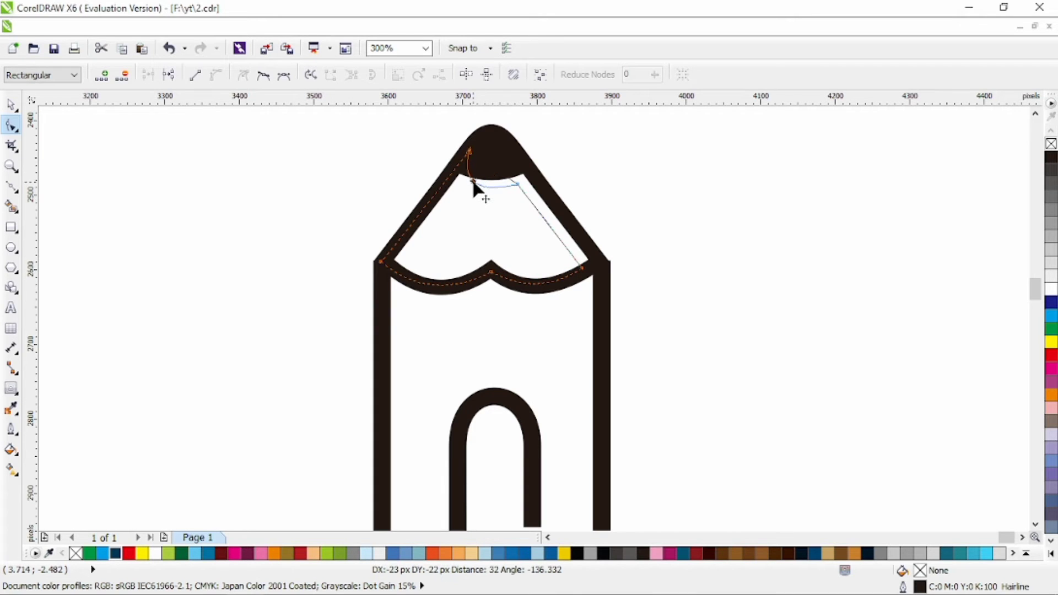
key("space")
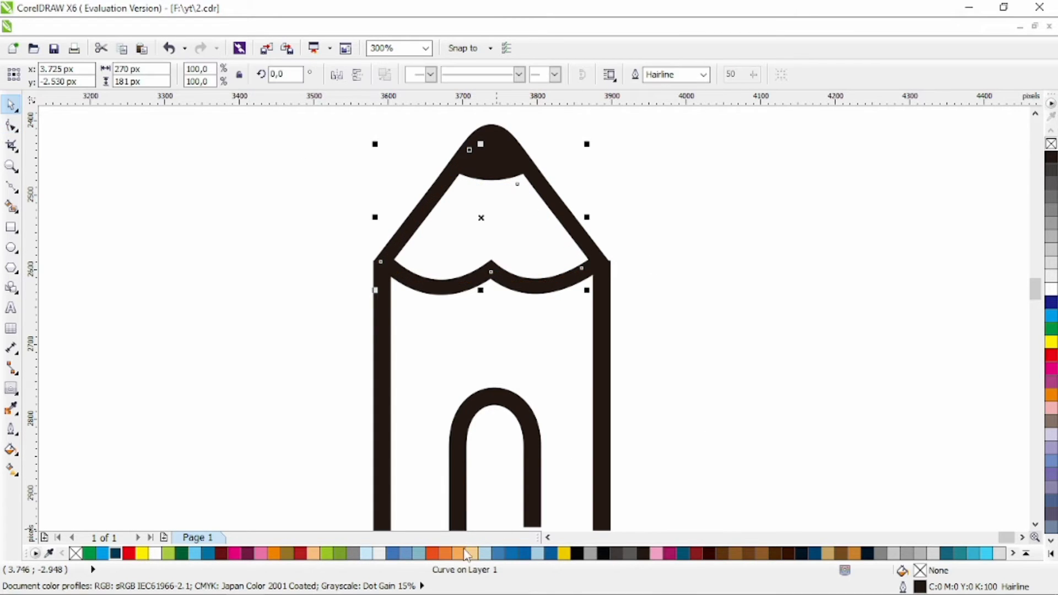
Try to fill the traced cone shape with light orange, and undo the fill.
left_click(460, 553)
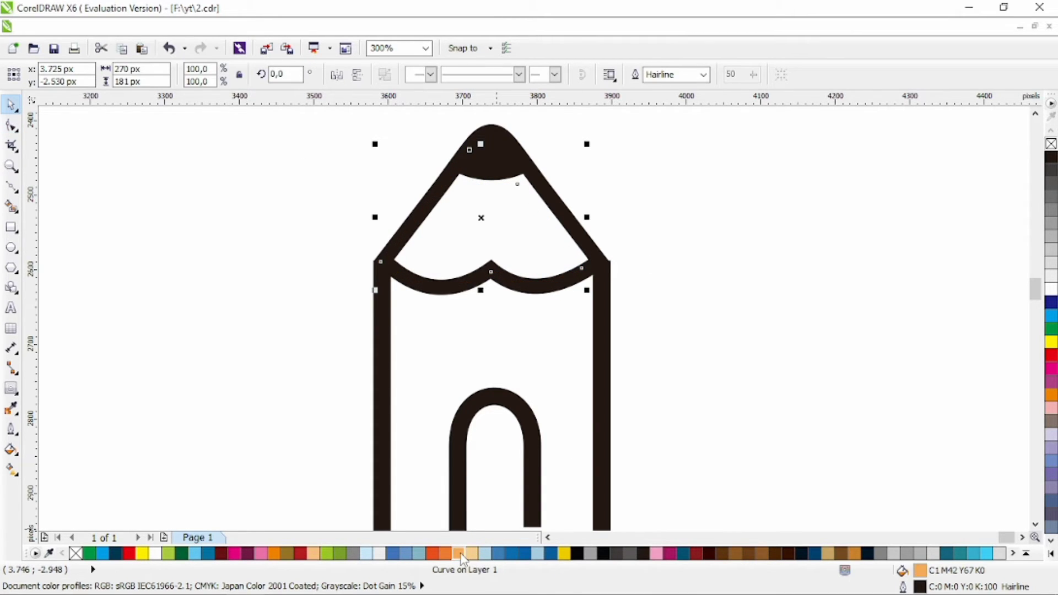
left_click(707, 314)
left_click(557, 228)
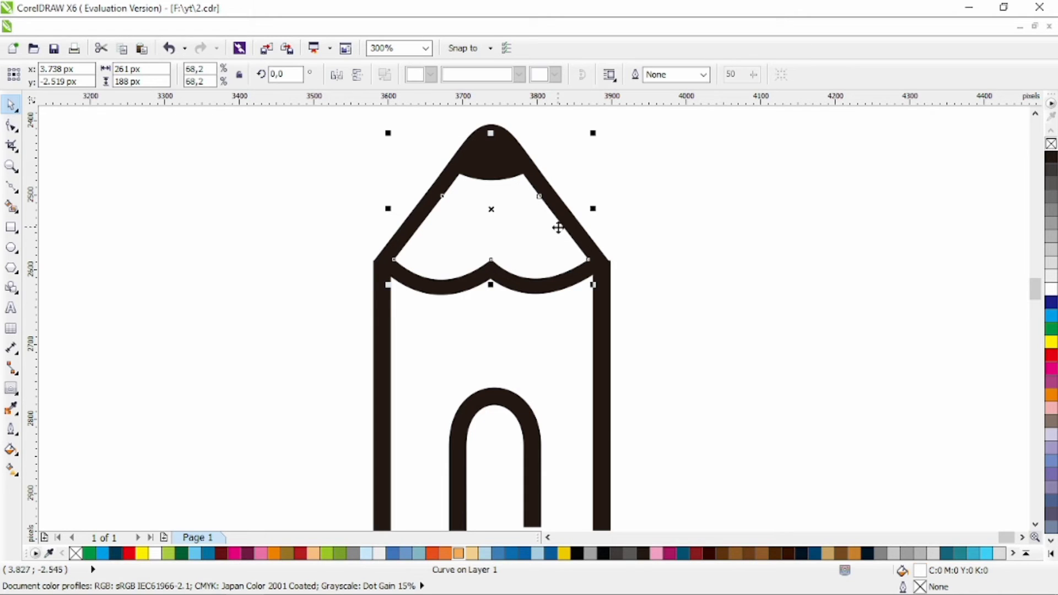
key("ctrl+z")
key("ctrl+z")
left_click(700, 224)
left_click(536, 221)
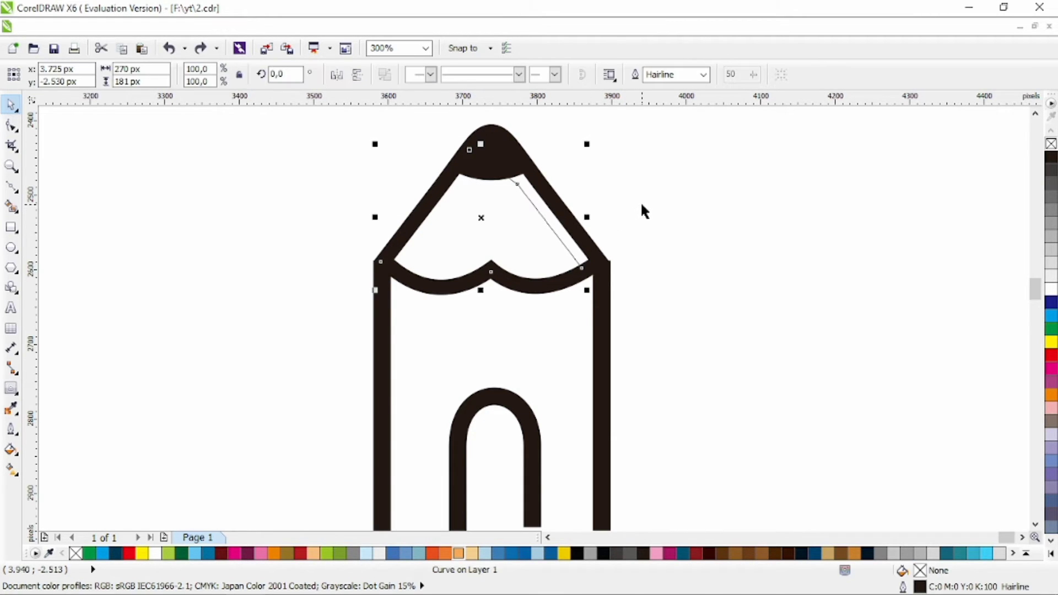
key("ctrl+shift+z")
left_click(640, 200)
Intersect the traced shape with the white cone area and fill the resulting piece with light orange.
left_click(535, 220)
left_click(527, 190, "shift")
left_click(519, 76)
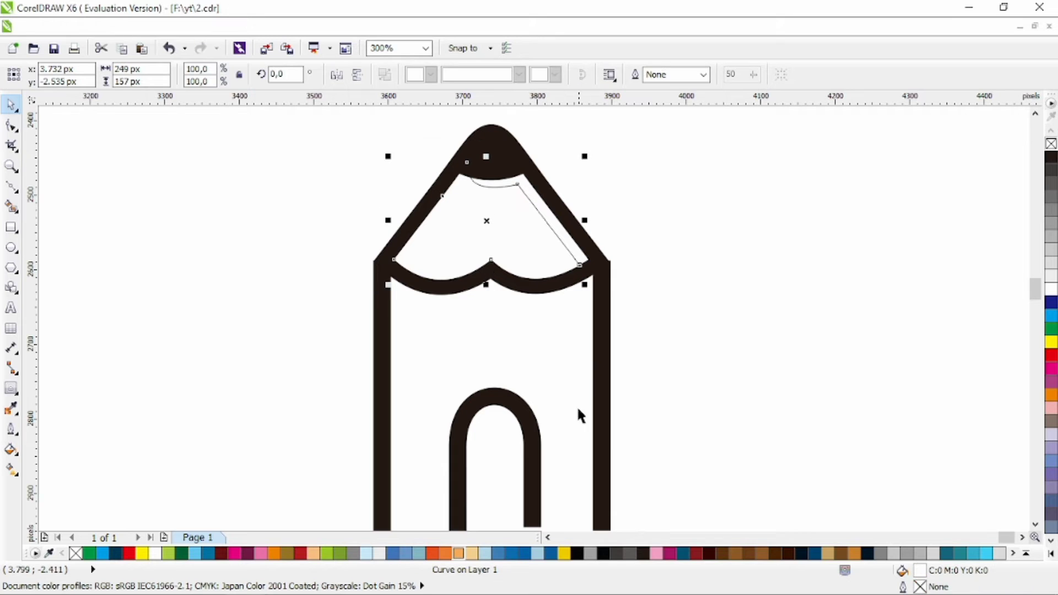
left_click(457, 553)
key("Escape")
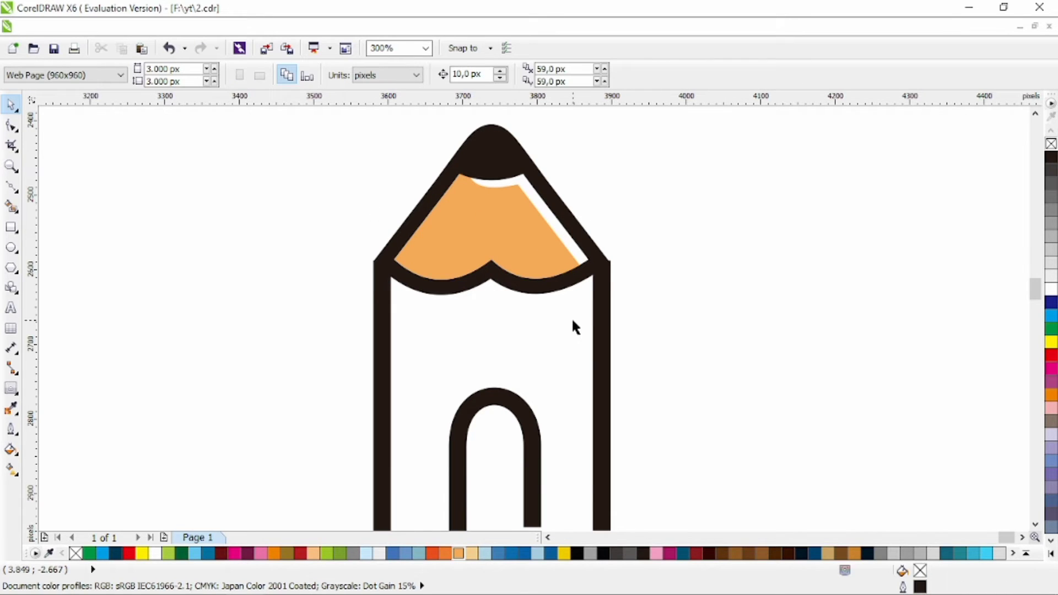
scroll(571, 316, "down", 2)
key("F10")
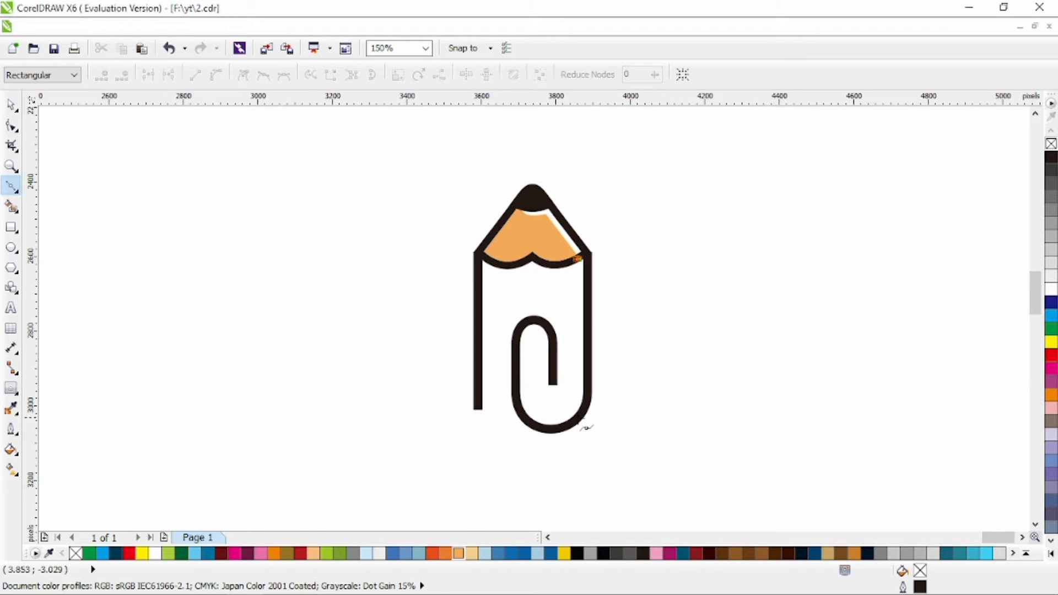
left_click(579, 424)
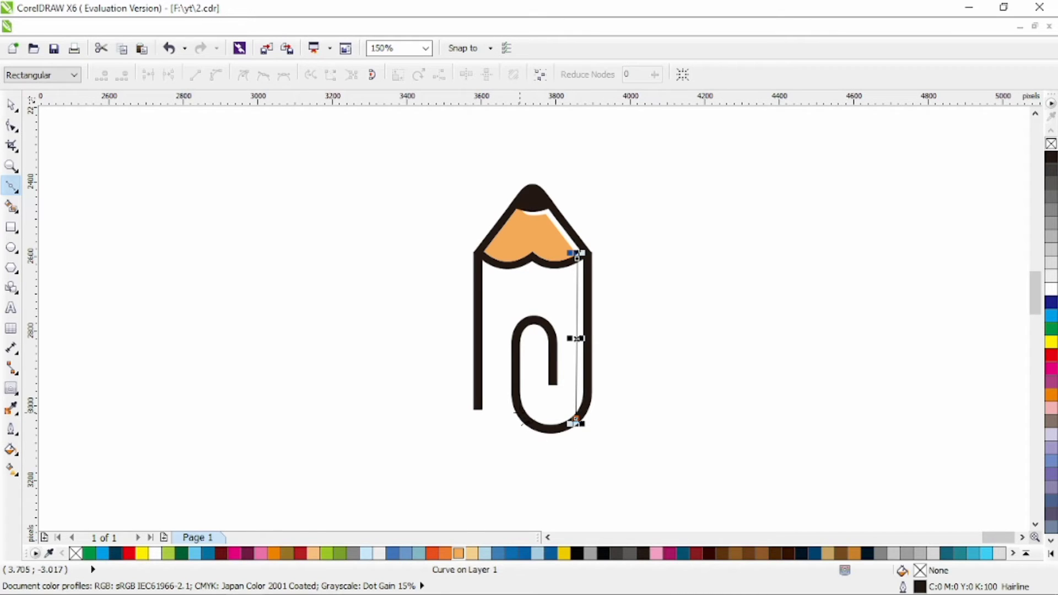
Draw a rectangle about 260 by 456 px over the pencil body, leaving a narrow gap inside the right side.
left_click(11, 227)
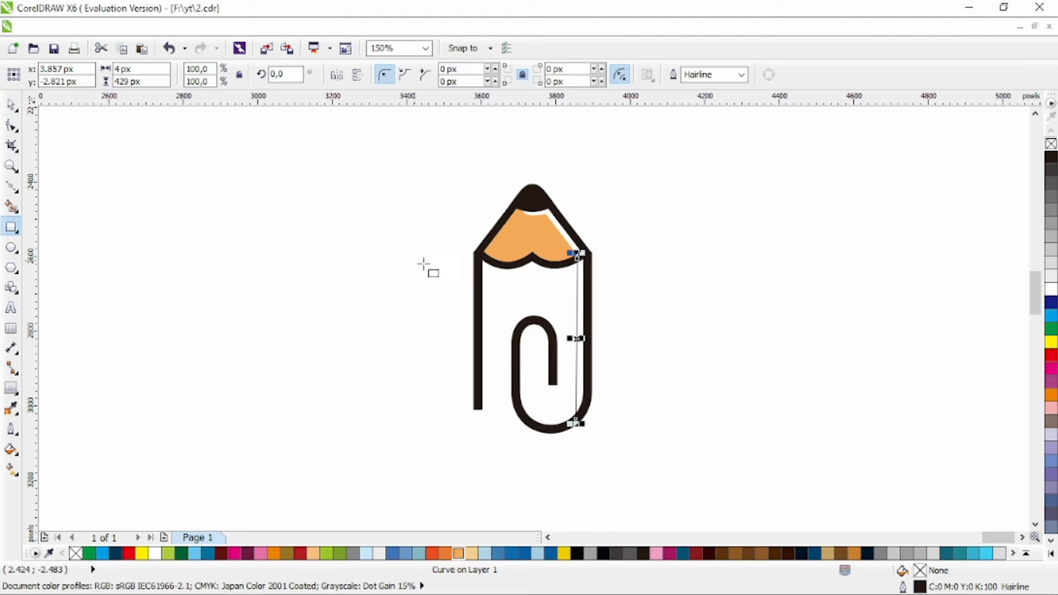
mouse_move(479, 255)
left_mouse_down()
mouse_move(557, 421)
mouse_move(576, 425)
left_mouse_up()
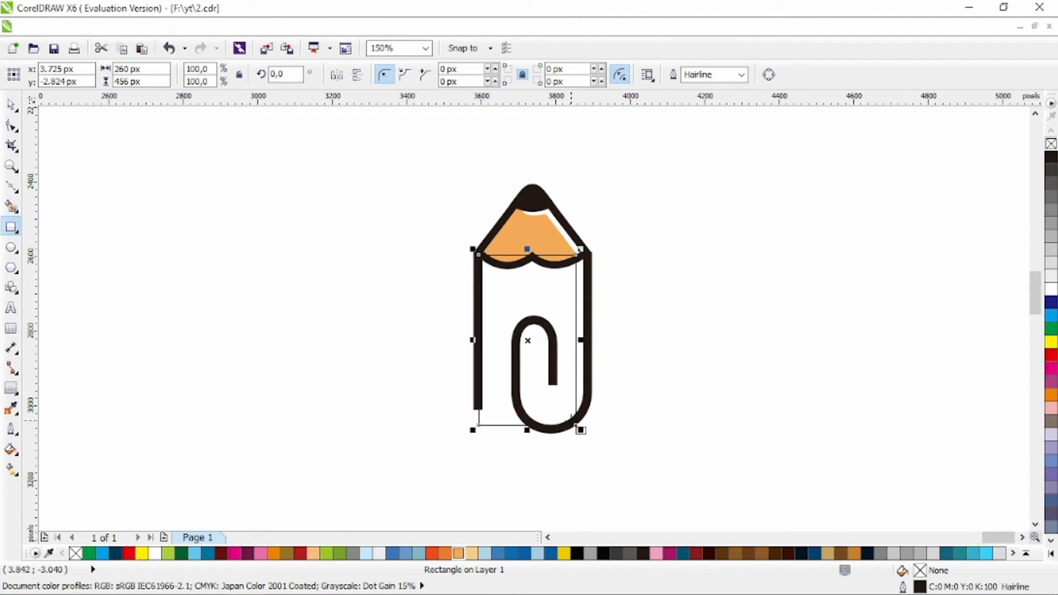
key("ctrl+q")
key("ctrl+z")
Round only the rectangle's lower-left corner to a radius of about 123 px.
key("F10")
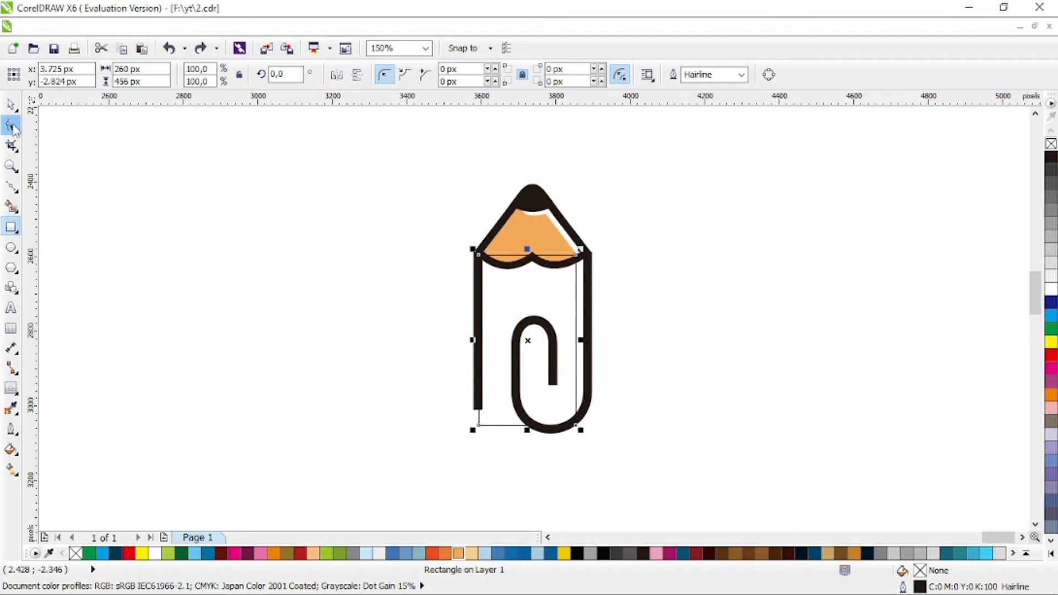
left_click_drag(477, 402, 477, 380)
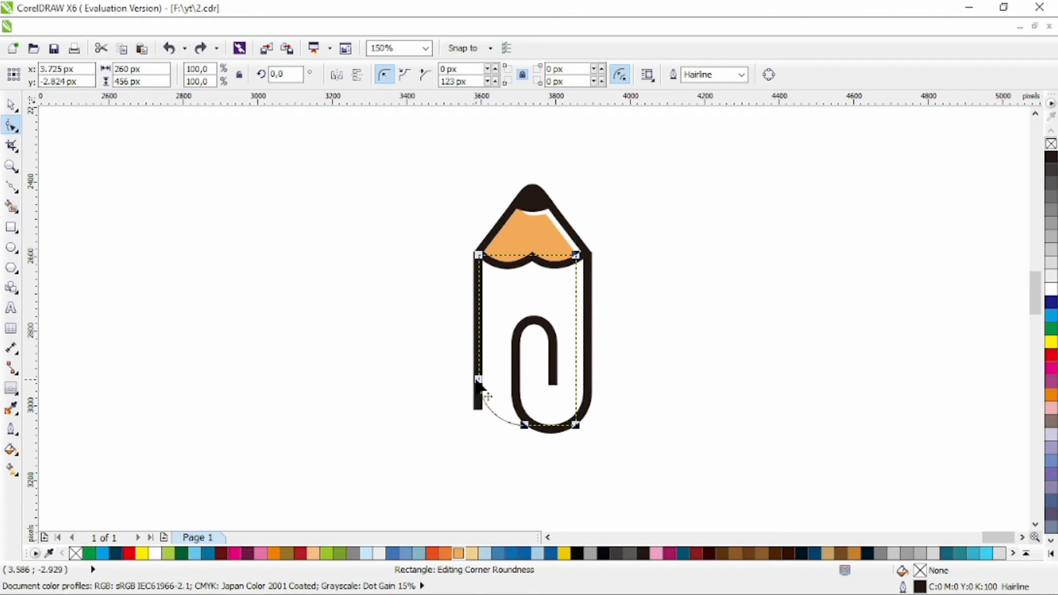
left_click(11, 105)
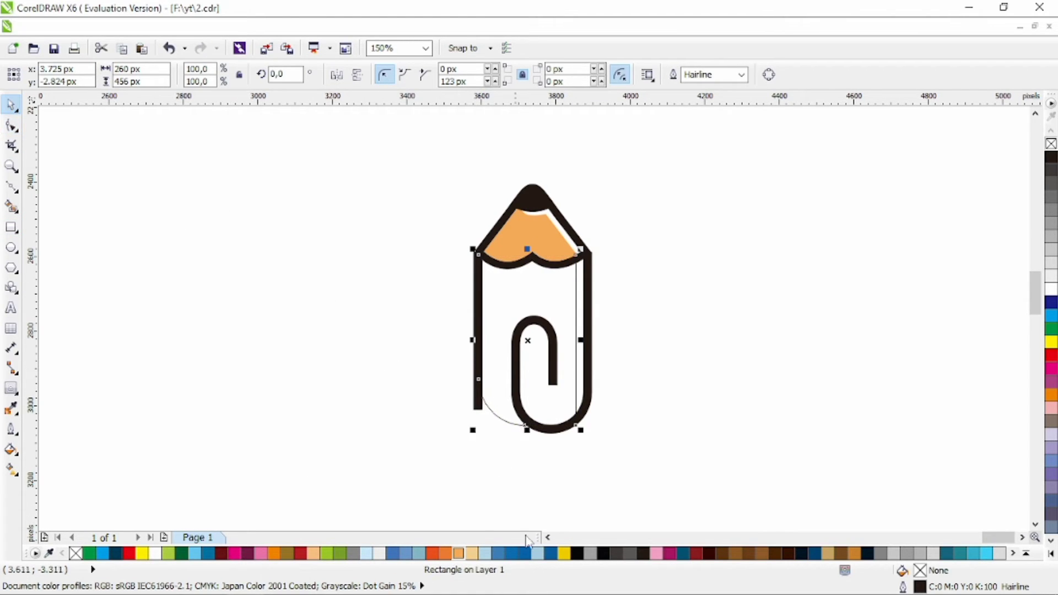
Fill the body rectangle with orange and remove its outline.
left_click(275, 553)
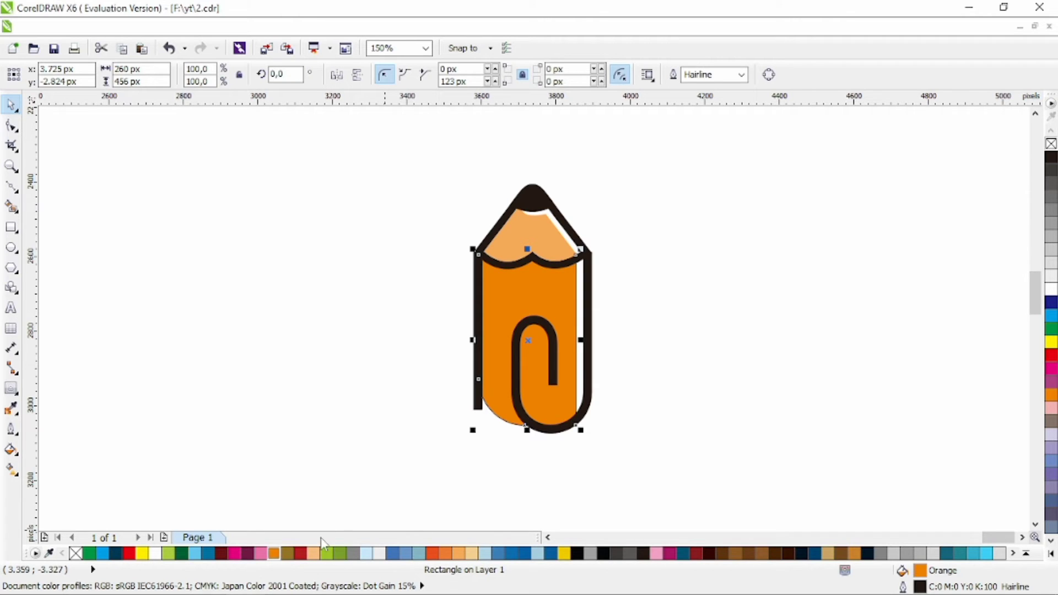
right_click(77, 554)
left_click(626, 282)
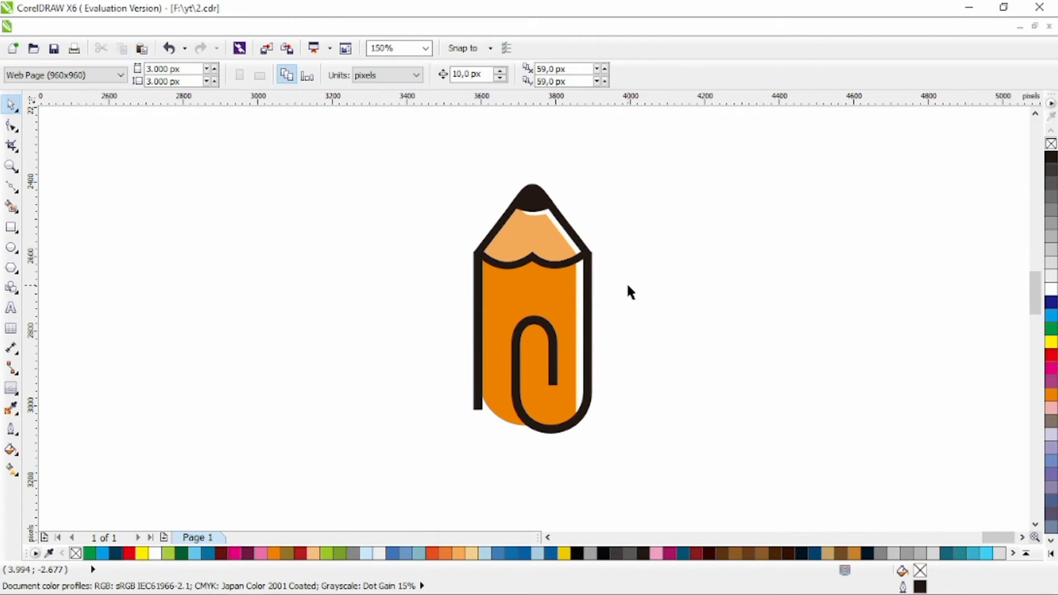
Recolour the spiral, cone outline, pencil tip and left body line dark red.
left_click(587, 285)
left_click(535, 217, "shift")
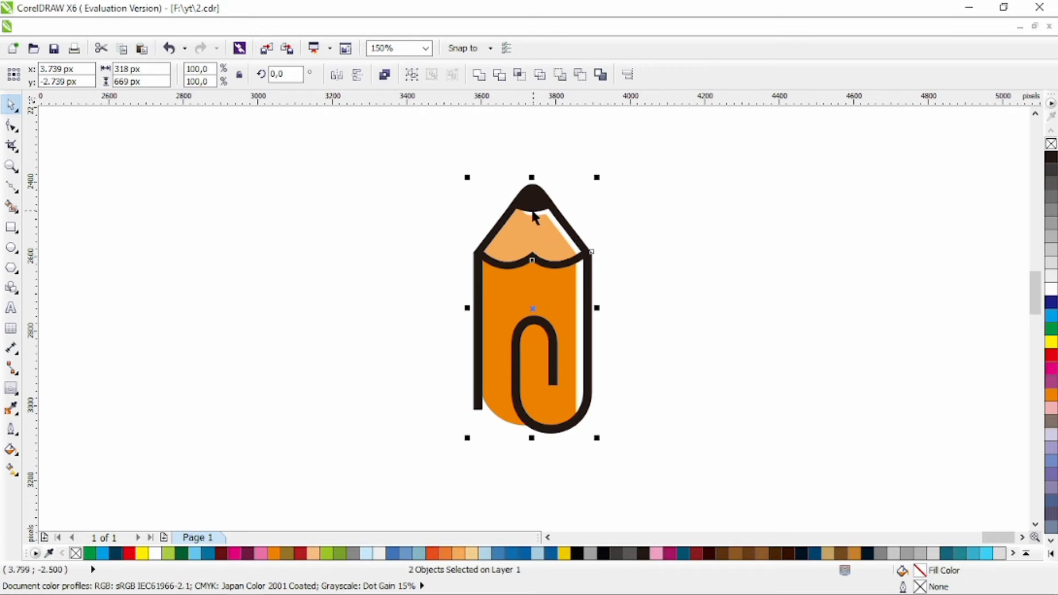
left_click(221, 554)
left_click(477, 414)
left_click(531, 415)
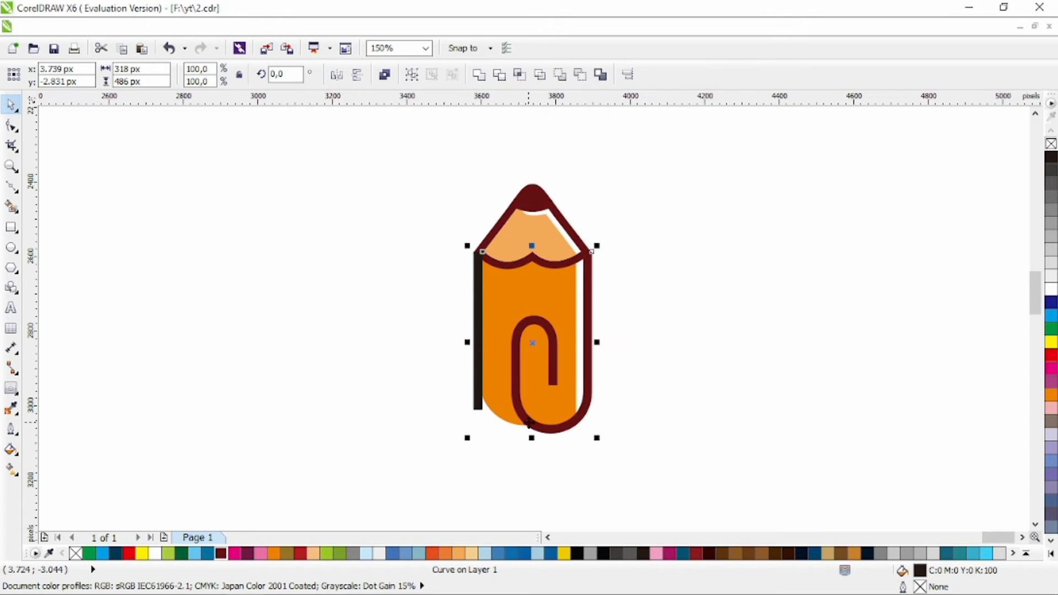
left_click(559, 270, "shift")
left_click(537, 208, "shift")
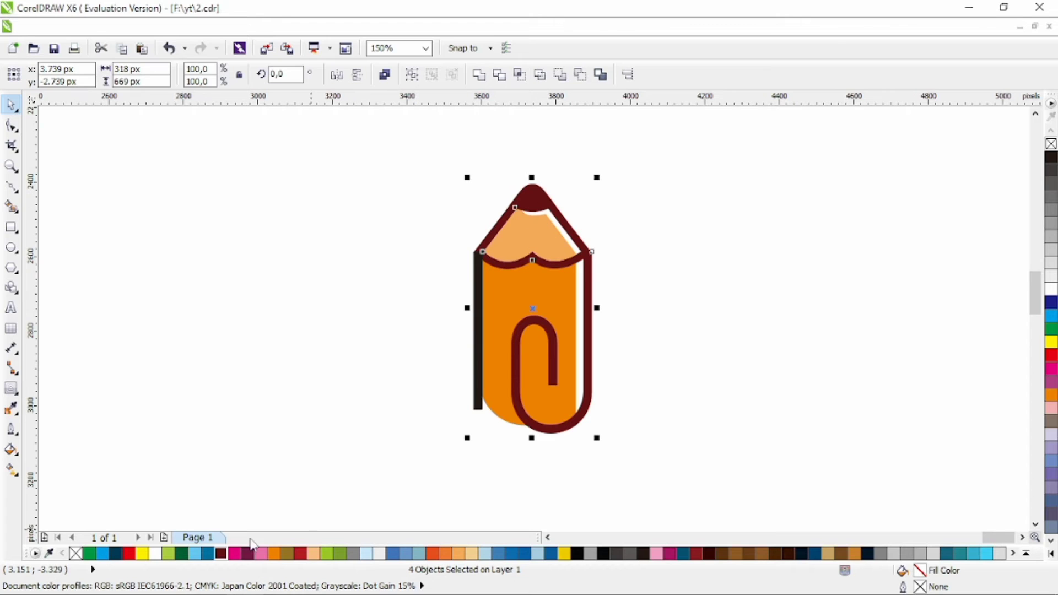
left_click(221, 554)
Group all the pencil objects and rotate the group by about 136.4 degrees so the tip points to the lower left.
left_click_drag(430, 459, 655, 169)
key("ctrl+g")
left_click(553, 315)
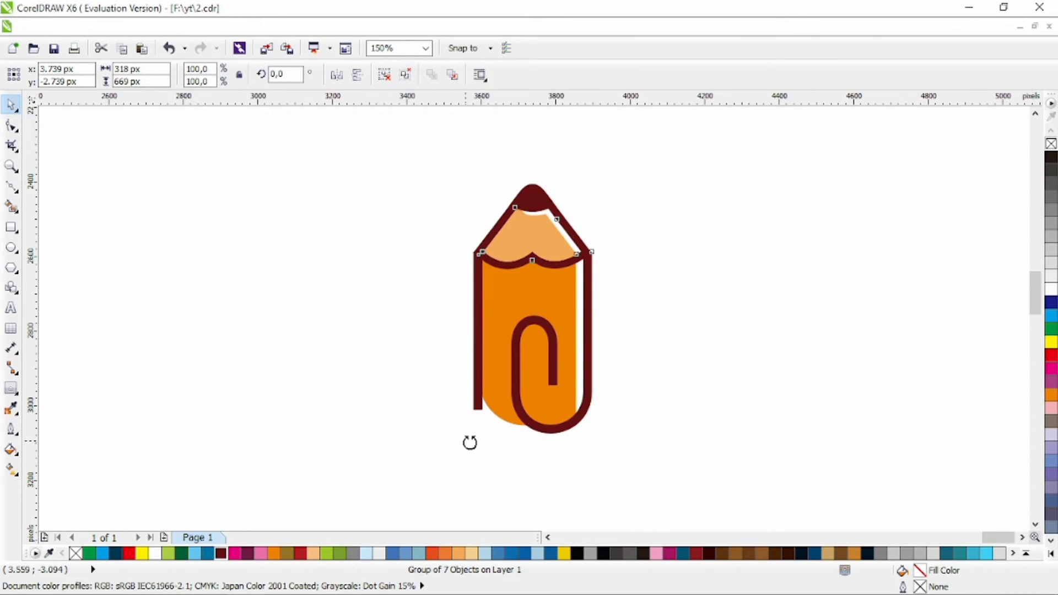
mouse_move(469, 440)
left_mouse_down()
mouse_move(626, 293)
mouse_move(622, 278)
left_mouse_up()
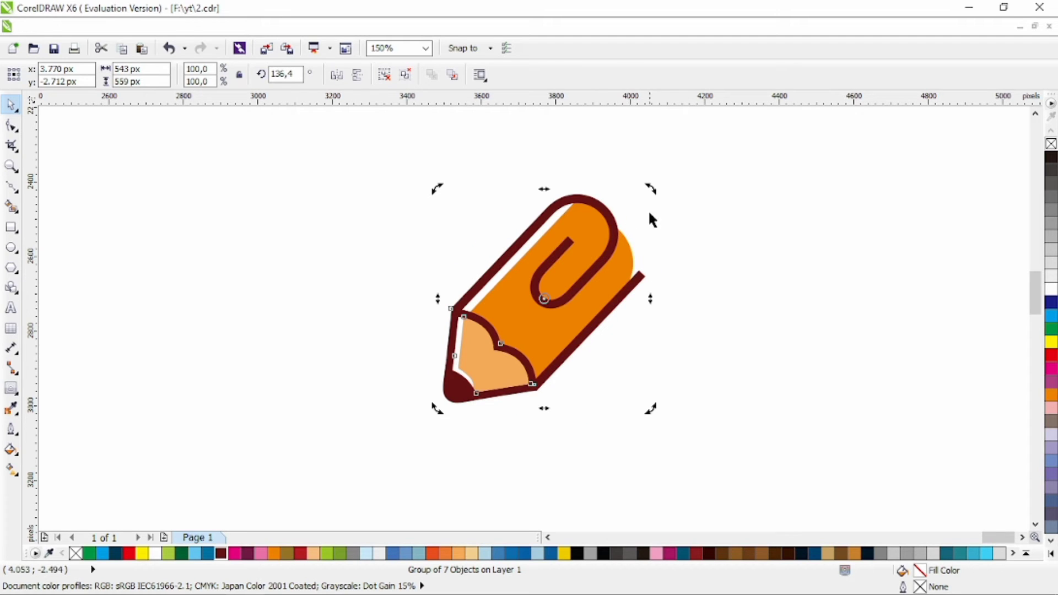
Rotate the pencil group to 143.4 degrees and scale it down to about 79%.
left_click_drag(650, 189, 637, 177)
left_click_drag(597, 272, 578, 244)
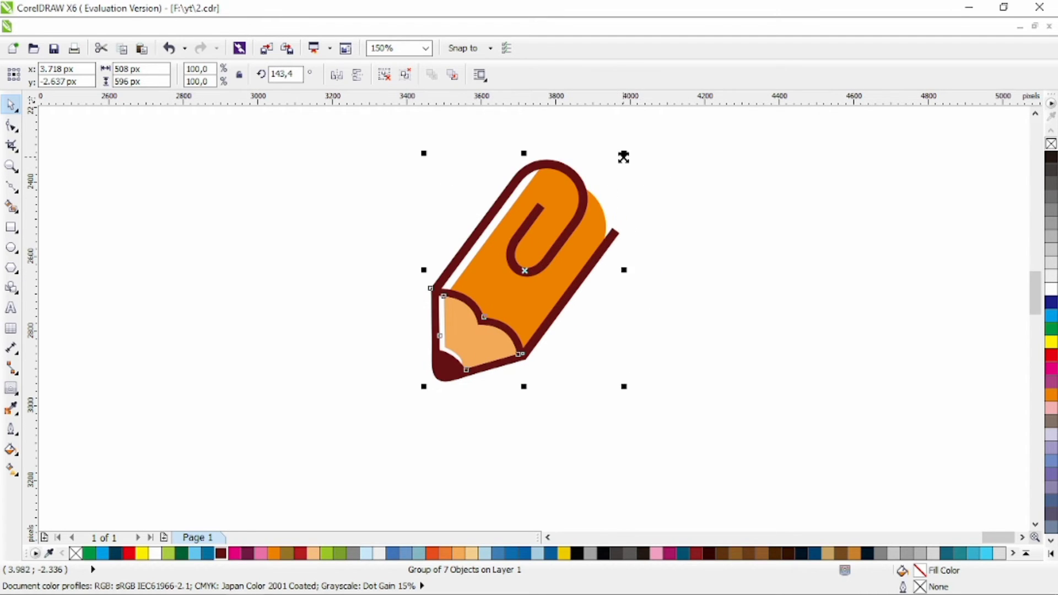
left_click_drag(623, 157, 604, 181)
key("Escape")
Round the spiral's inner end by adding a node on each side and deleting the two corner nodes.
scroll(559, 195, "up", 2)
key("F10")
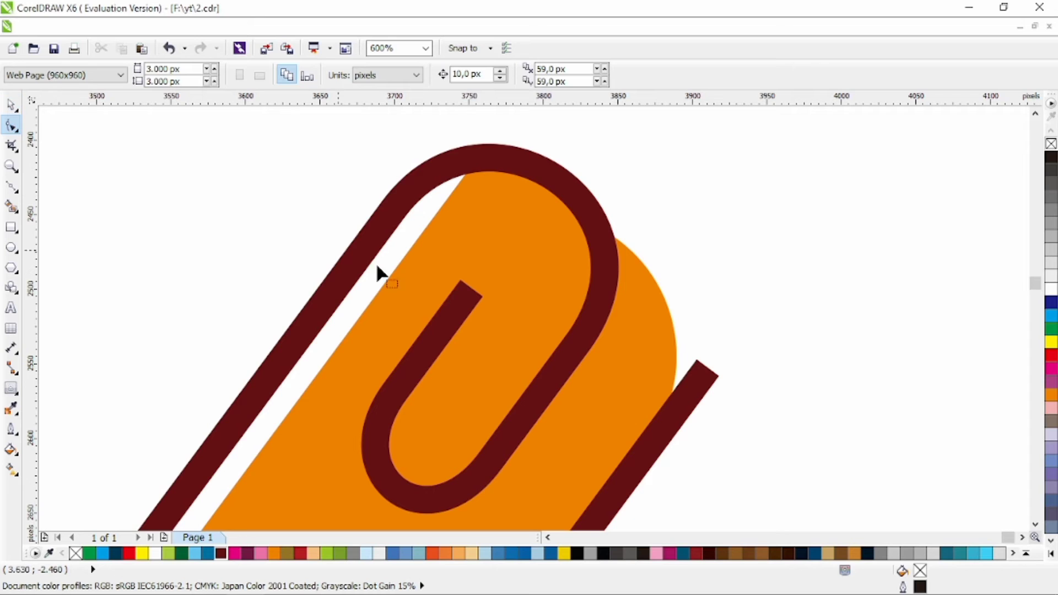
left_click(449, 304)
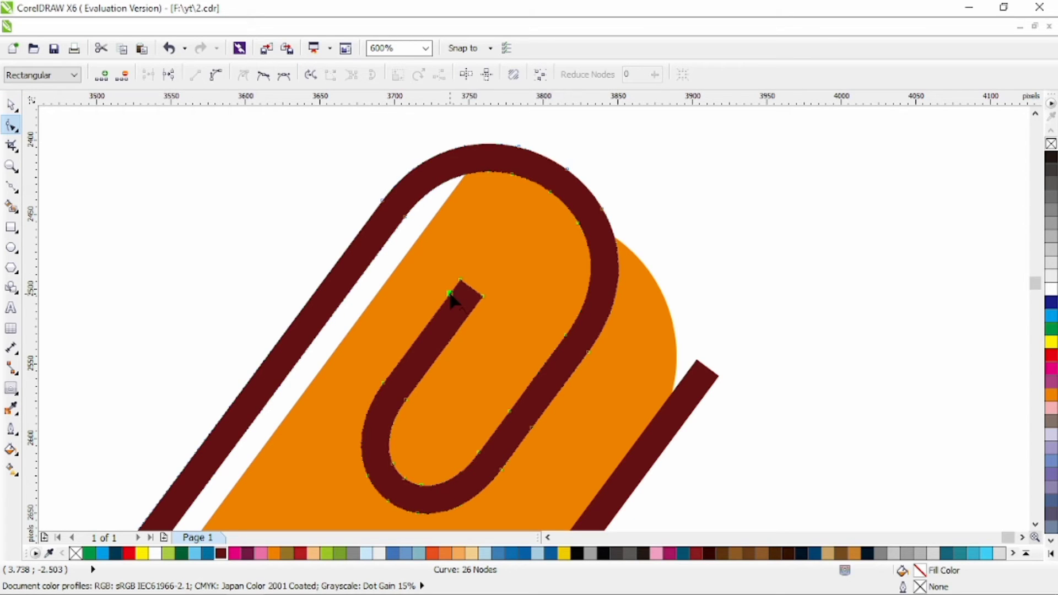
double_click(470, 313)
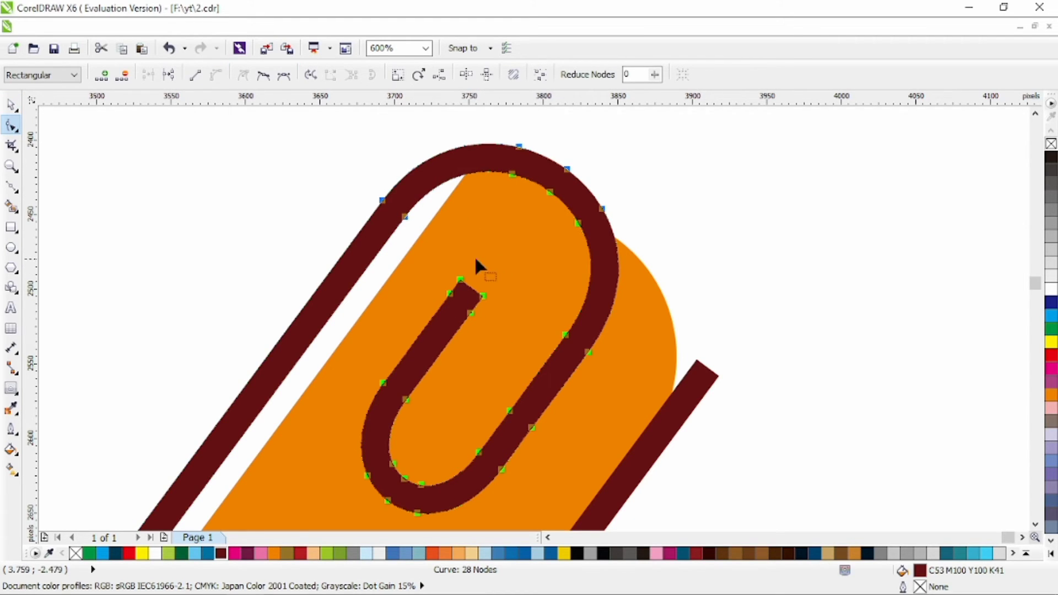
left_click_drag(455, 267, 498, 304)
key("Delete")
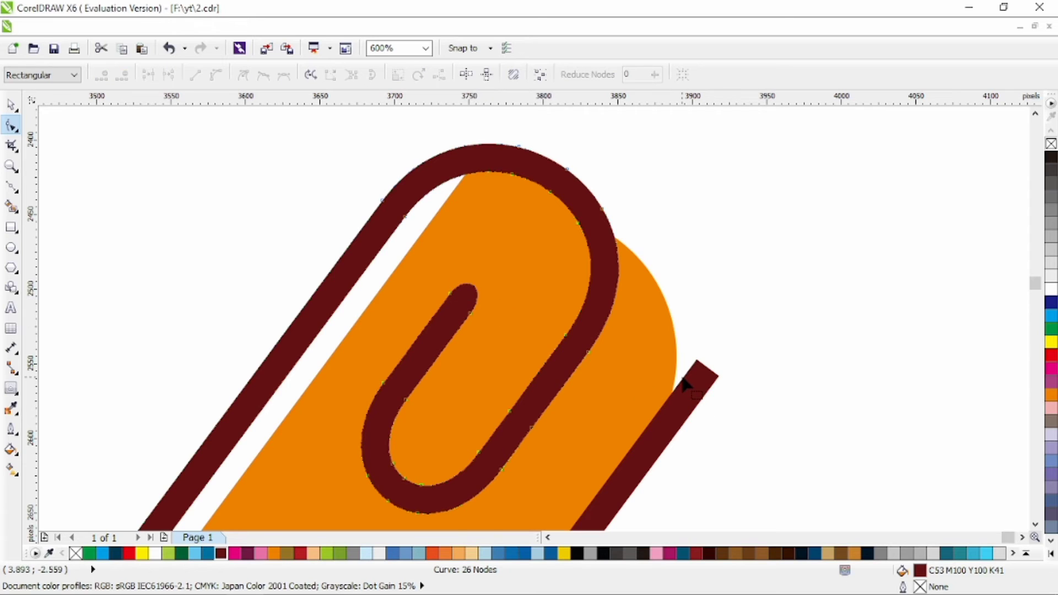
Round the free upper end of the pencil's right body line by adding side nodes and removing its corner nodes.
left_click(685, 384)
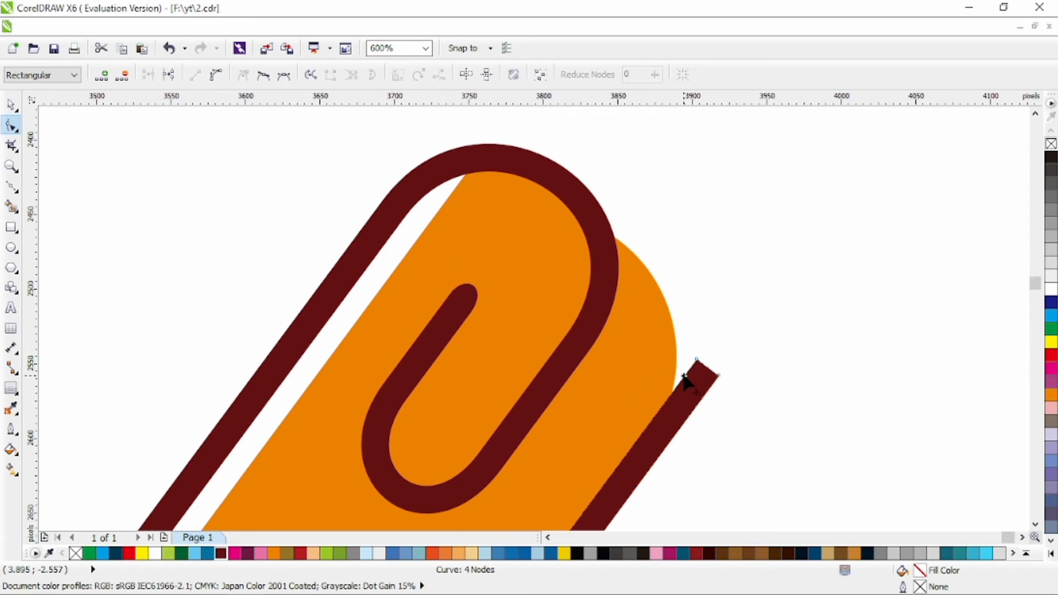
left_click(697, 386)
left_click_drag(687, 341, 735, 376)
key("Delete")
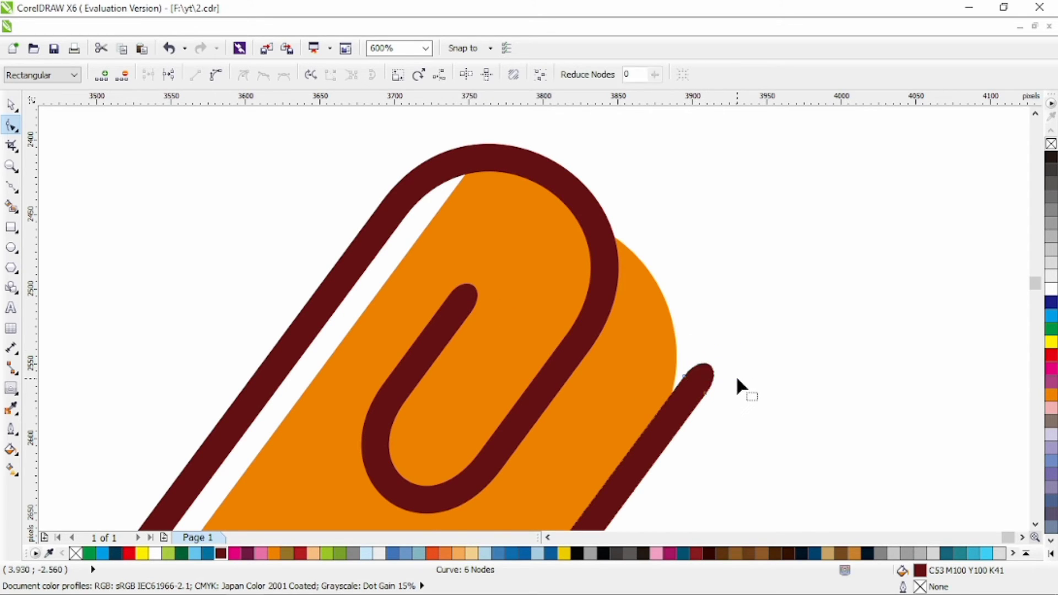
key("space")
Select the whole pencil group and move it up by about 75 px.
scroll(382, 290, "down", 4)
scroll(382, 290, "left", 2)
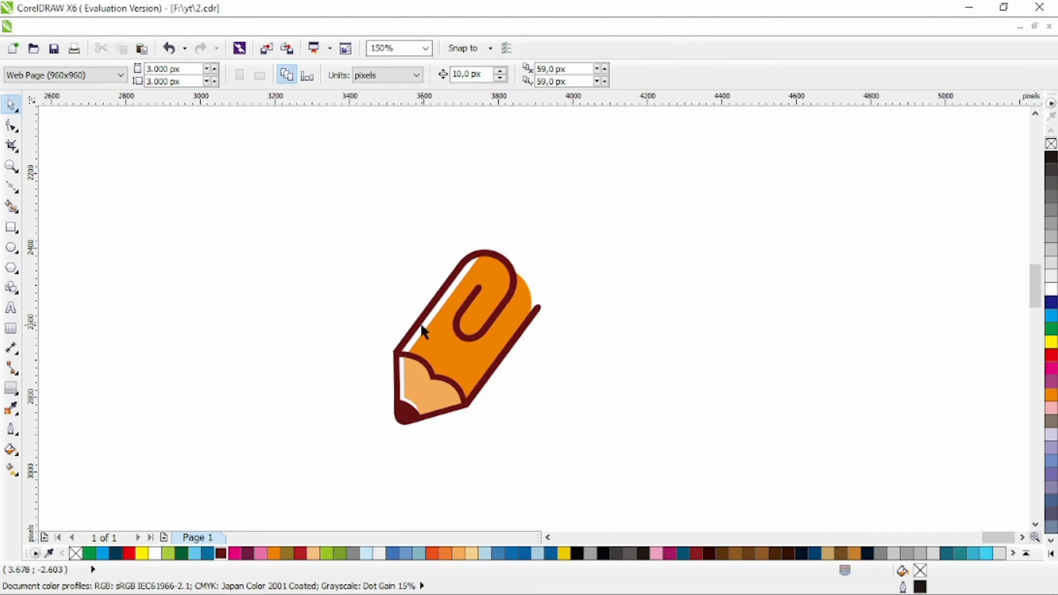
left_click_drag(586, 210, 360, 460)
scroll(369, 375, "left", 1)
left_click_drag(472, 391, 474, 365)
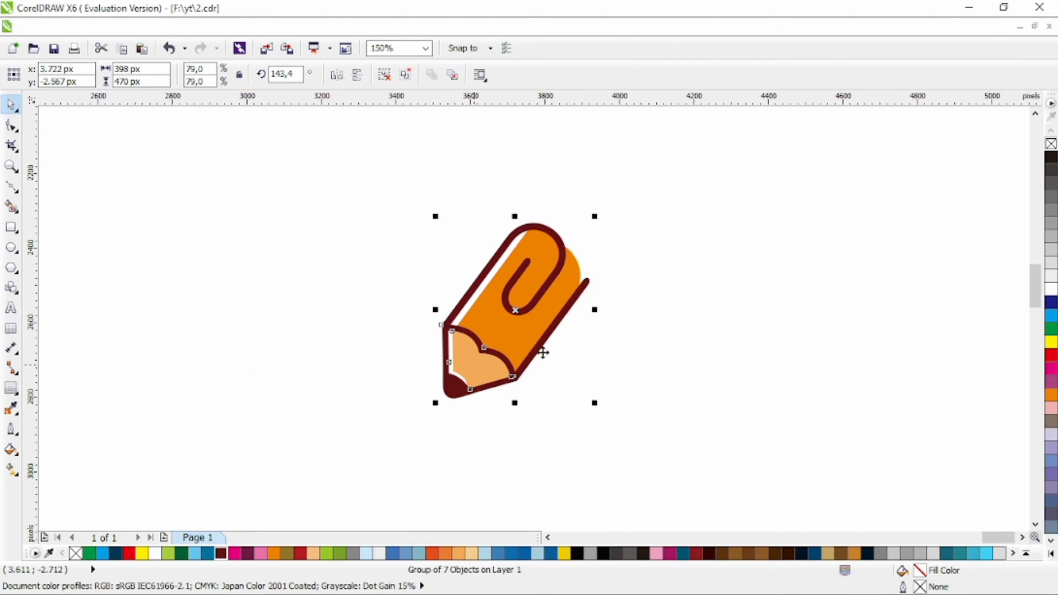
key("Escape")
Add the artistic text CLIPART below the pencil and set its font to Calibri Light.
left_click(11, 307)
left_click(394, 439)
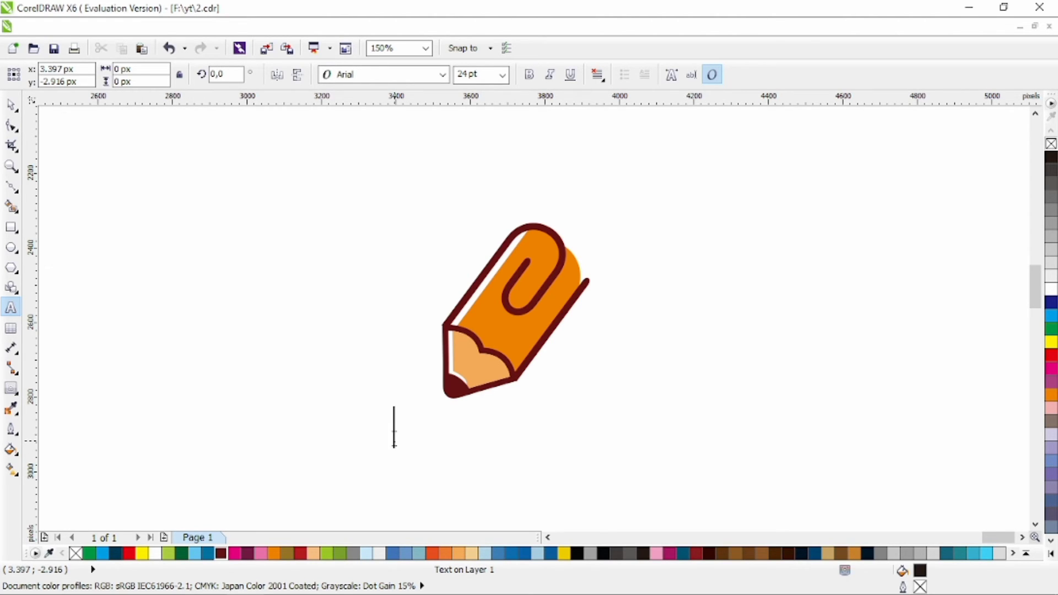
type("CLIPART")
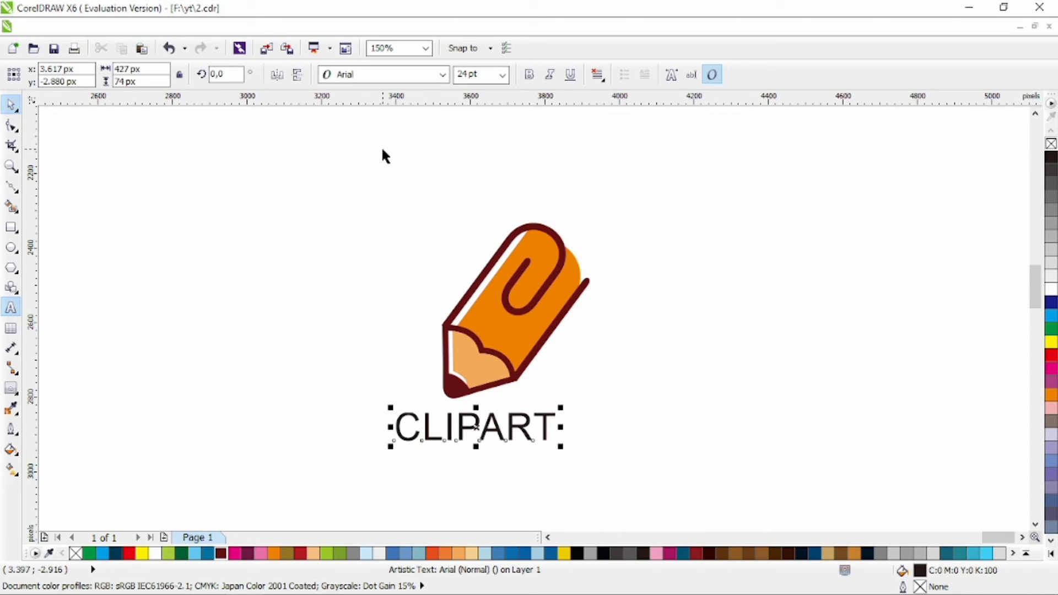
left_click(442, 74)
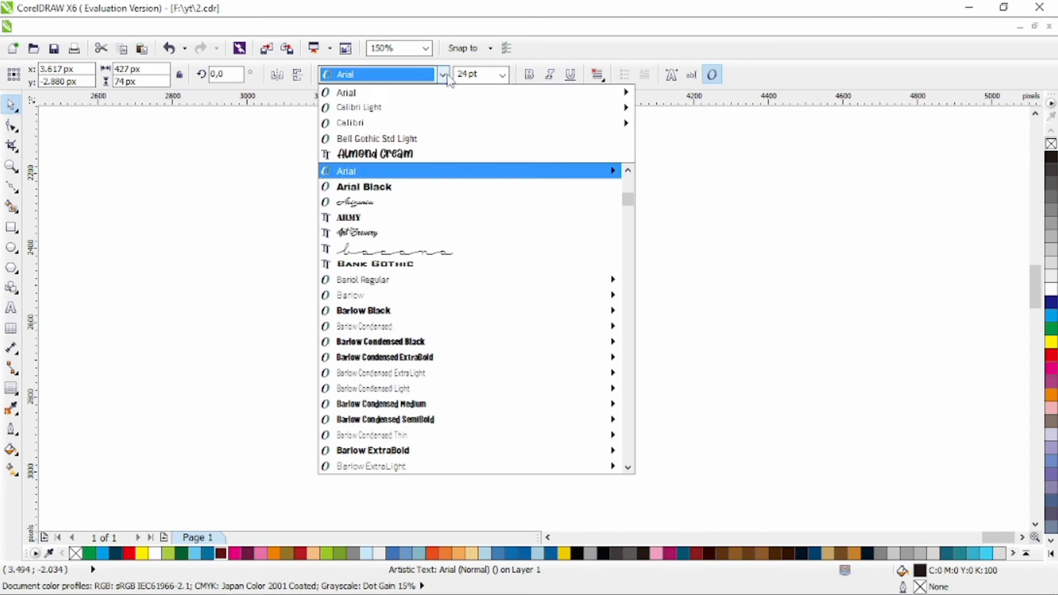
left_click(460, 104)
Format only the letters CLIP in the text as Calibri Bold.
double_click(480, 435)
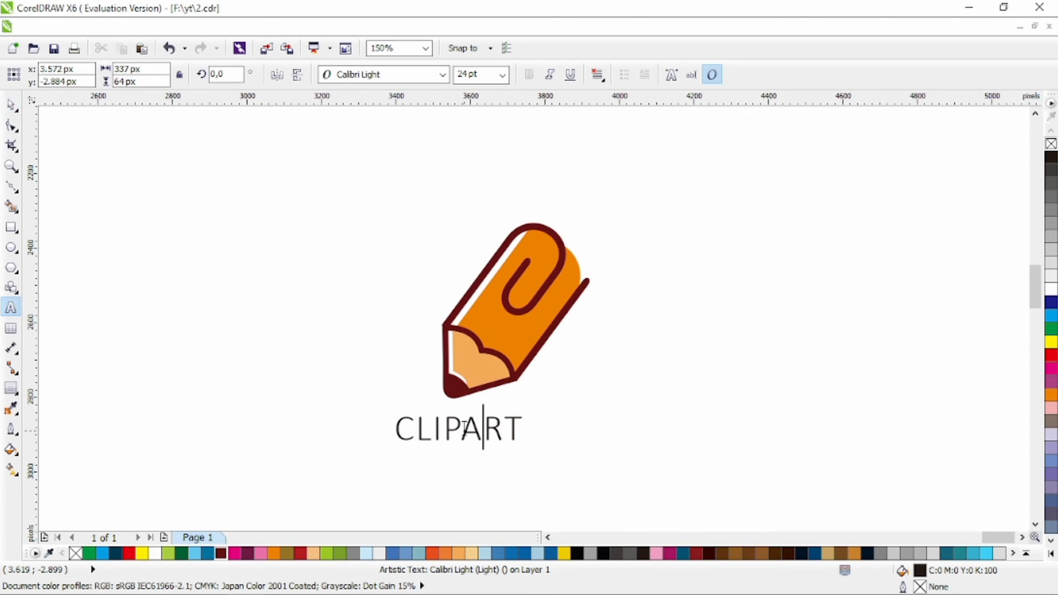
left_click_drag(459, 428, 395, 429)
left_click(443, 74)
left_click(427, 125)
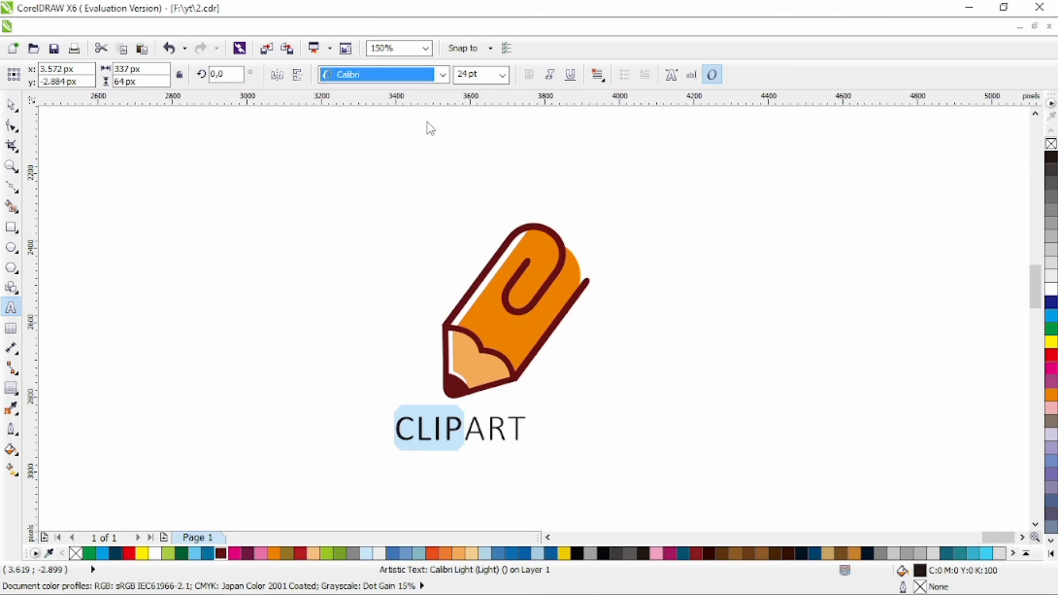
left_click(529, 75)
Widen the letter spacing of CLIPART and fit the text at about 22.4 pt, centred under the pencil.
left_click(11, 105)
mouse_move(530, 444)
left_mouse_down()
mouse_move(496, 444)
mouse_move(553, 446)
mouse_move(543, 446)
left_mouse_up()
left_click(11, 125)
left_click(11, 105)
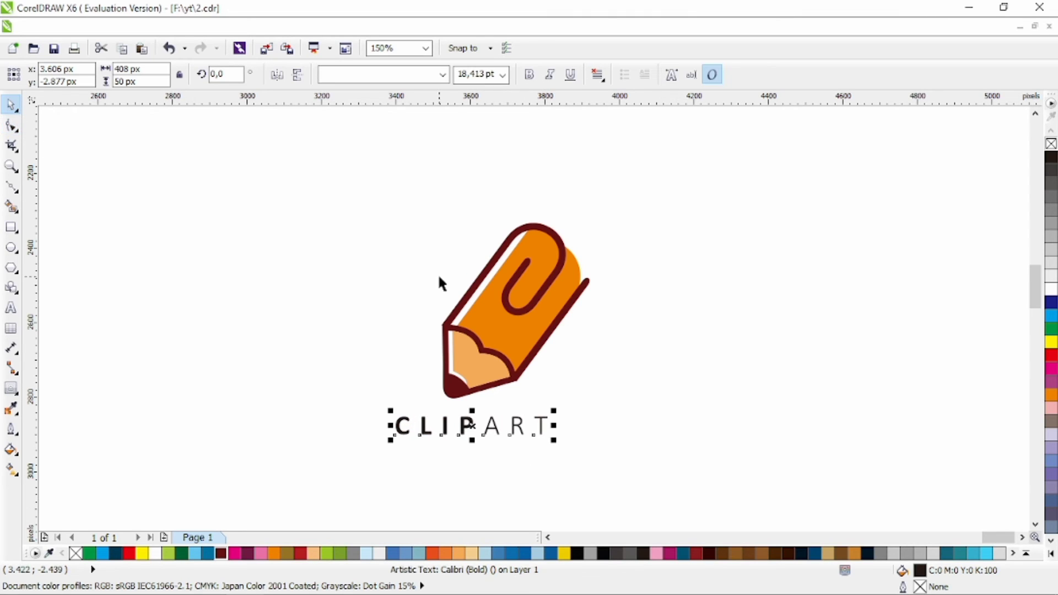
left_click_drag(633, 466, 319, 193)
Duplicate the CLIPART text directly below itself and replace the copy's wording with LOGO DESIGN.
left_click_drag(543, 429, 542, 457)
right_click(542, 456)
key("F8")
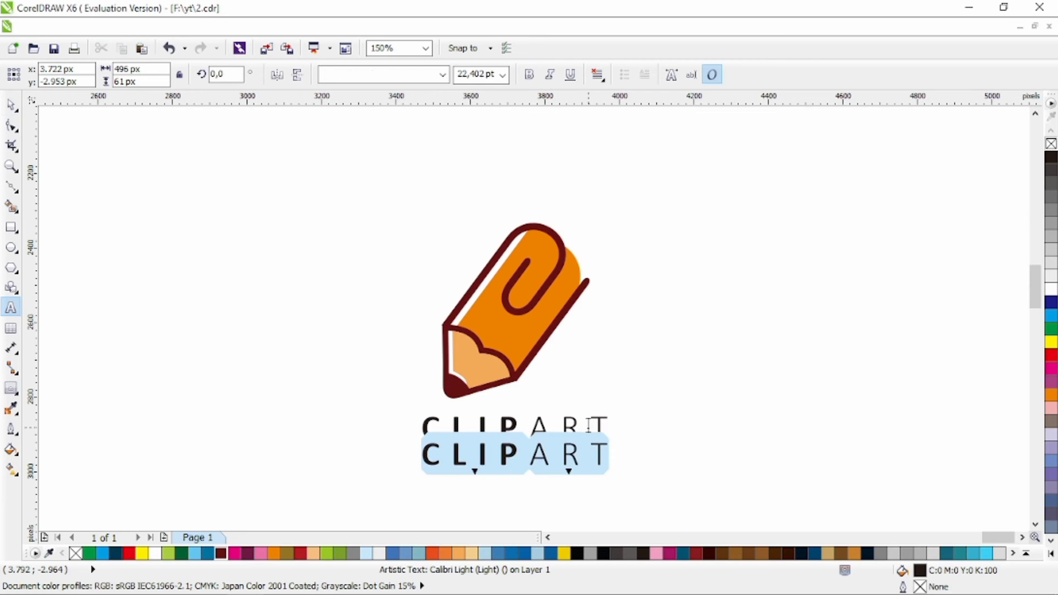
type("LOGO DESIGN")
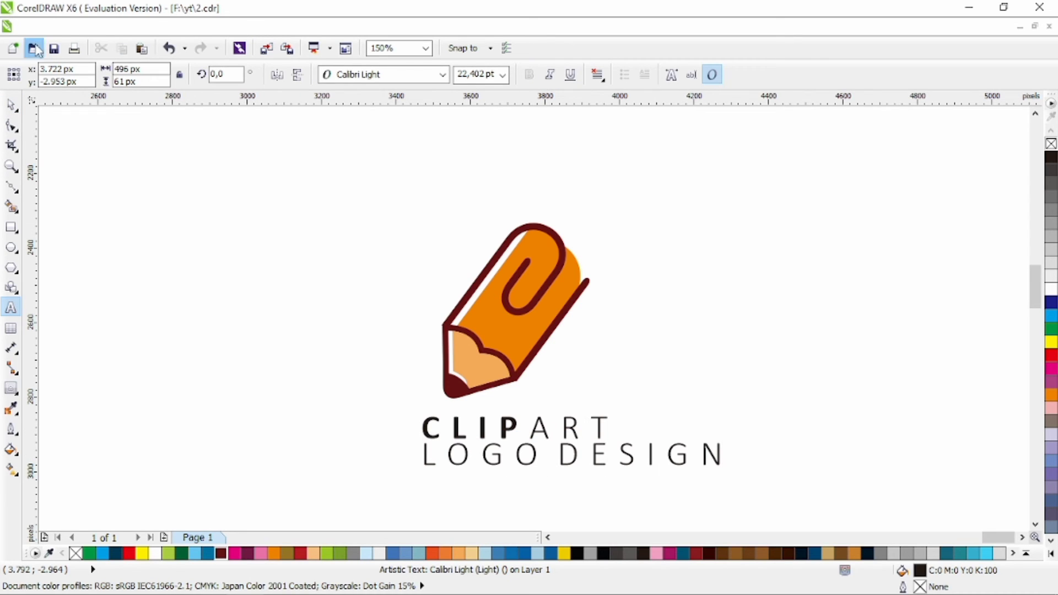
Set LOGO DESIGN in Calibri Bold and shrink it to about 5.7 pt beneath CLIPART.
left_click(442, 74)
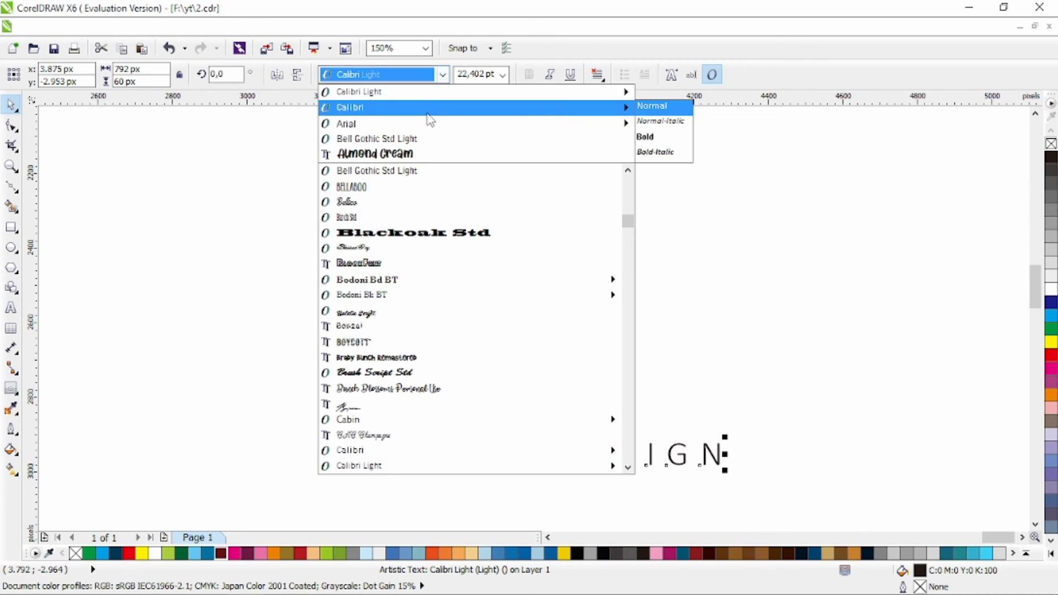
left_click(647, 104)
left_click(529, 73)
left_click_drag(731, 475, 508, 467)
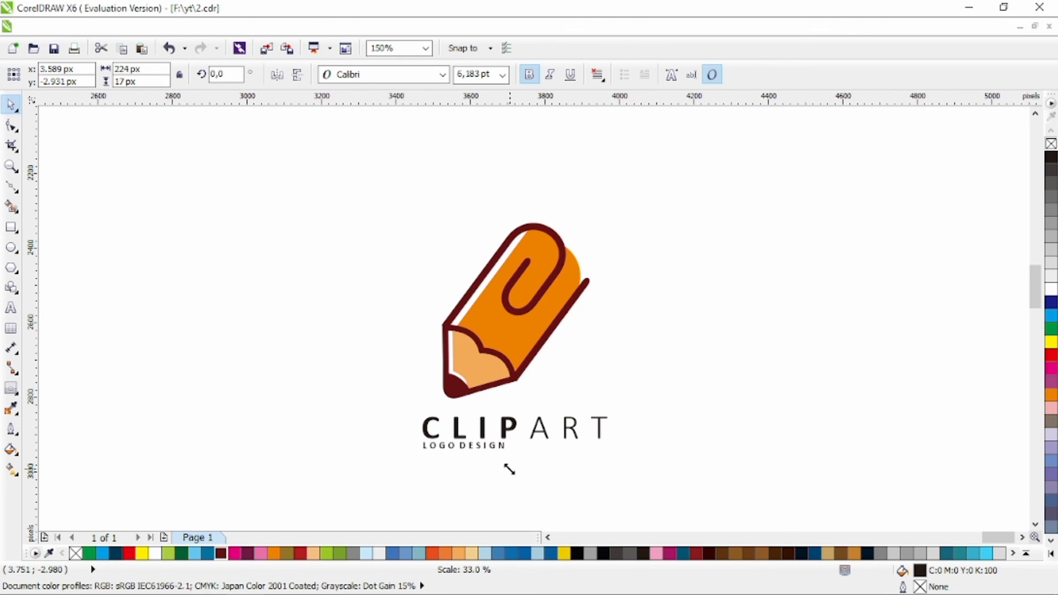
Tighten the letter spacing of the CLIPART text.
left_click(501, 414, "shift")
left_click(12, 126)
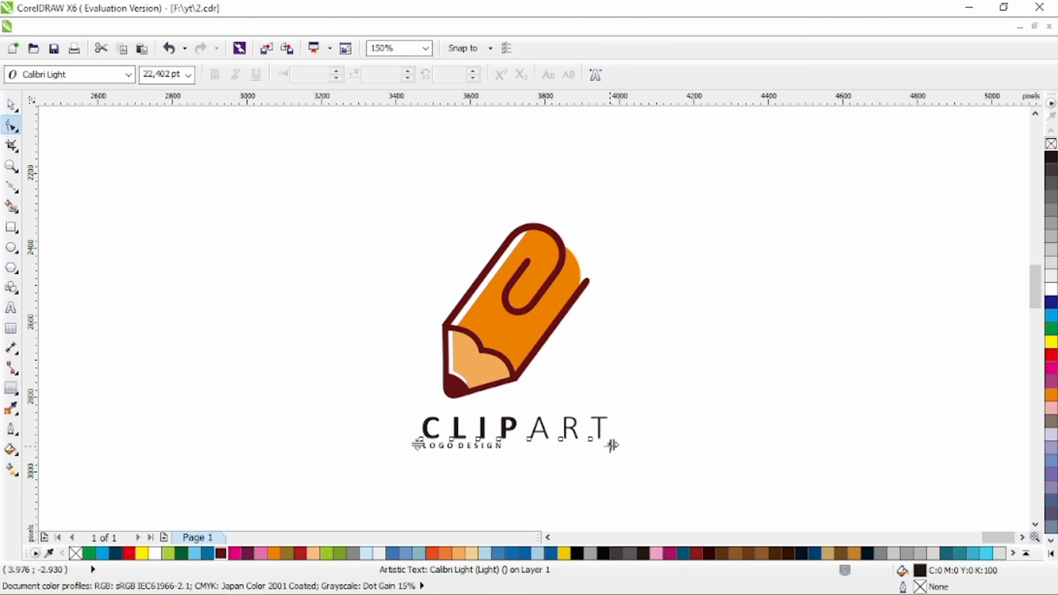
left_click_drag(609, 438, 562, 455)
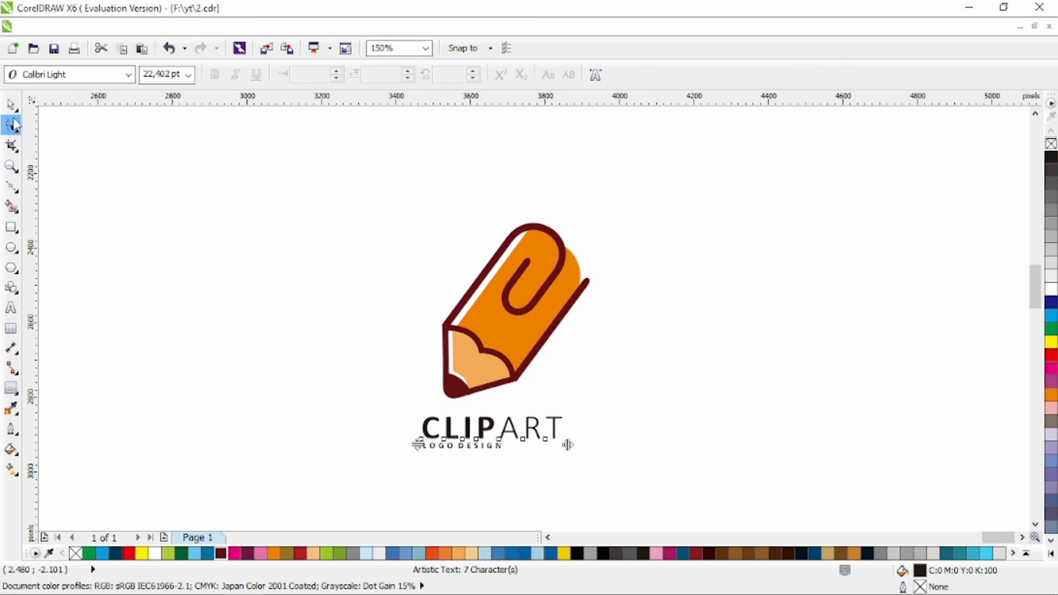
key("space")
Widen the letter spacing of LOGO DESIGN until the line is about 277 px wide.
left_click(446, 450)
left_click(13, 126)
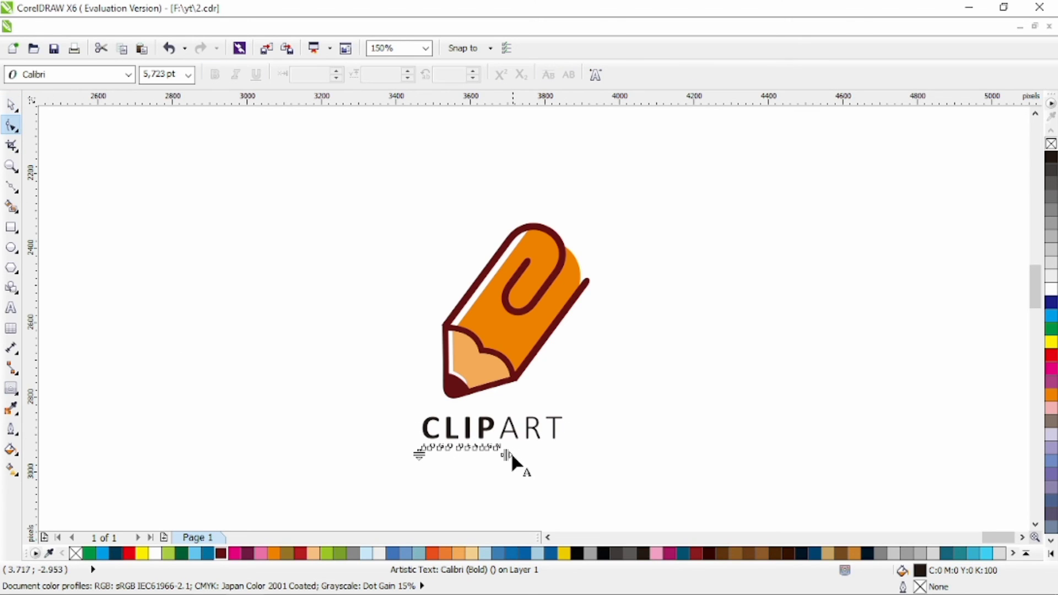
left_click_drag(517, 464, 532, 455)
key("space")
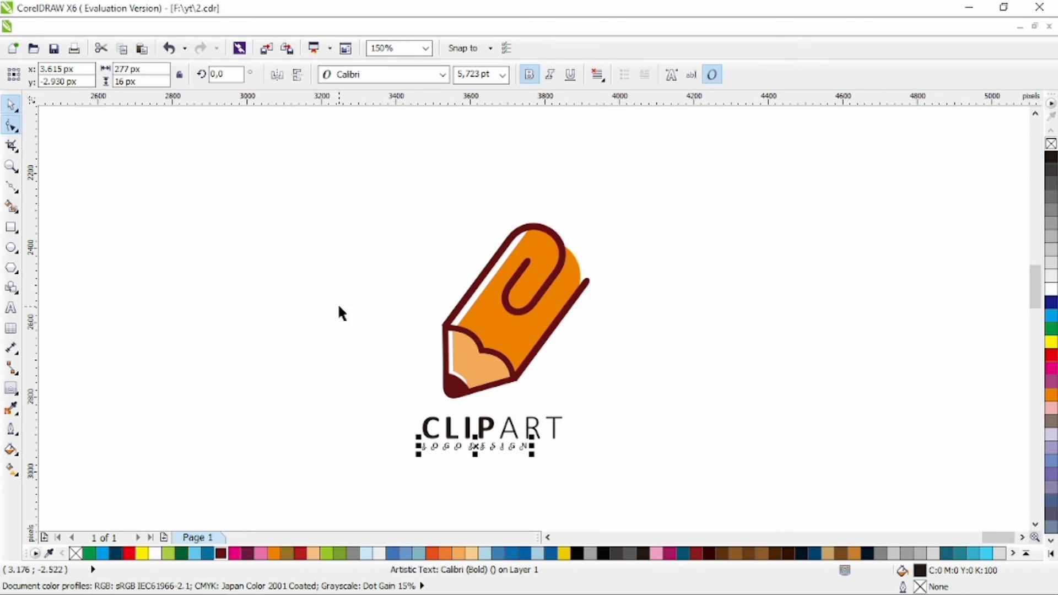
Select the pencil and both text lines and centre them on a common vertical axis.
left_click(637, 204)
left_click_drag(394, 457, 394, 458)
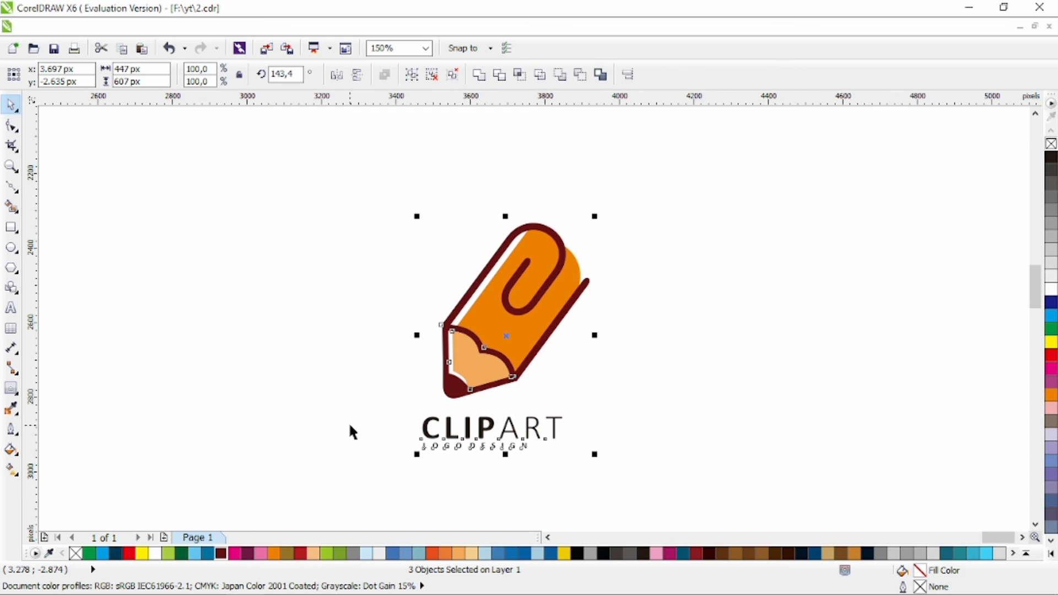
left_click(353, 414)
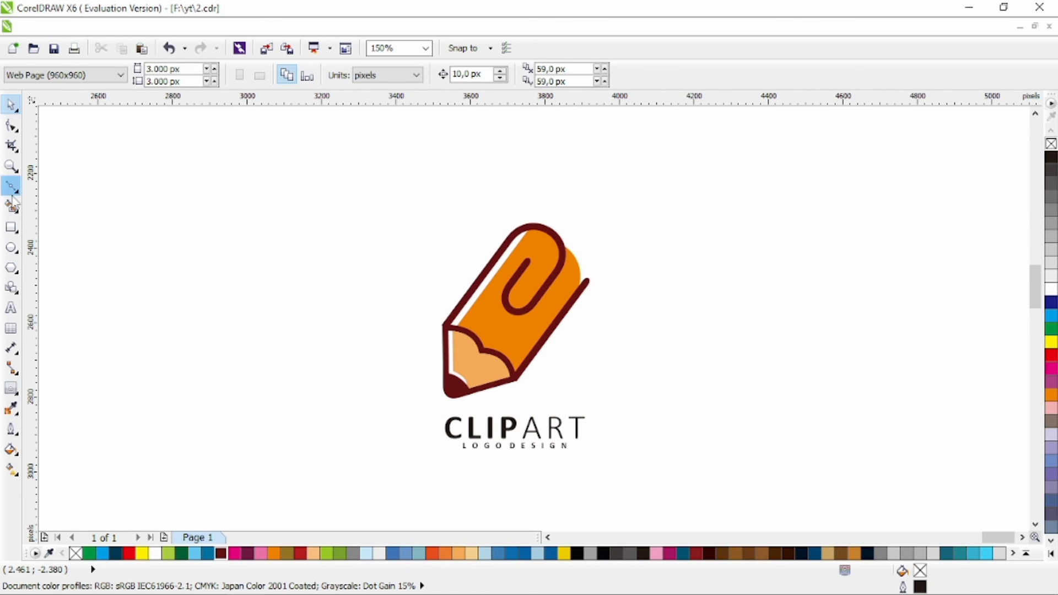
Sample the pencil's dark red with the Color Eyedropper and apply it to CLIPART and LOGO DESIGN.
left_click(11, 408)
scroll(406, 279, "up", 3)
scroll(406, 281, "down", 2)
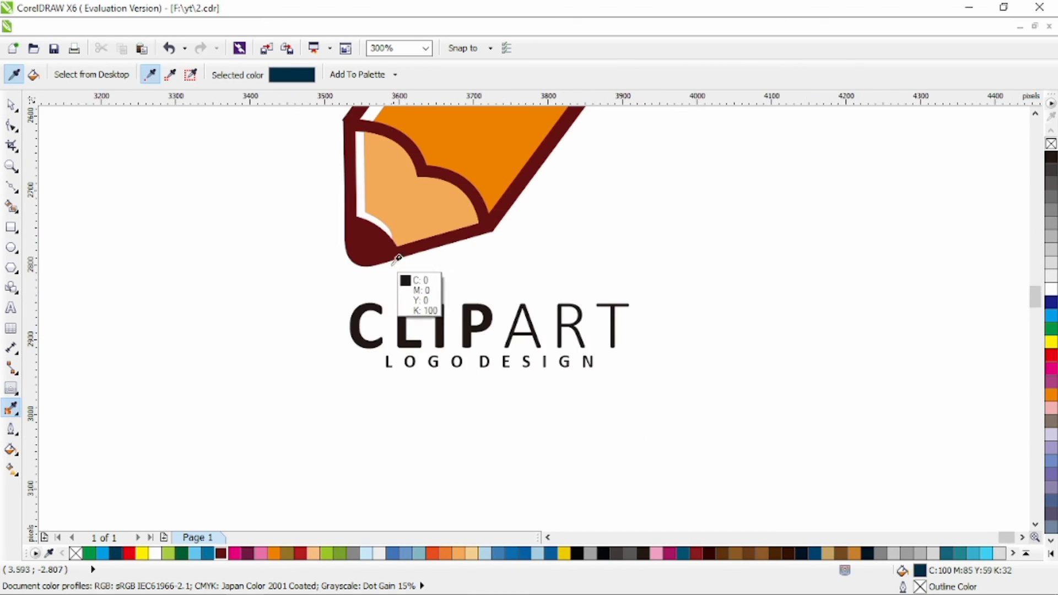
scroll(392, 318, "up", 1)
left_click(392, 318)
scroll(401, 408, "up", 2)
left_click(425, 413)
scroll(408, 371, "down", 4)
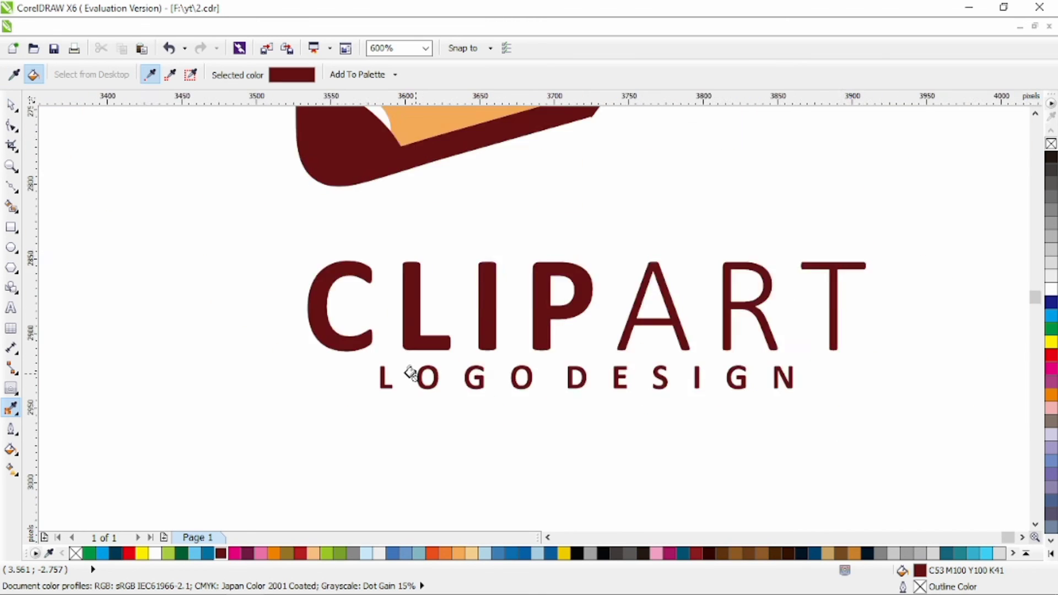
scroll(476, 315, "up", 1)
left_click(11, 104)
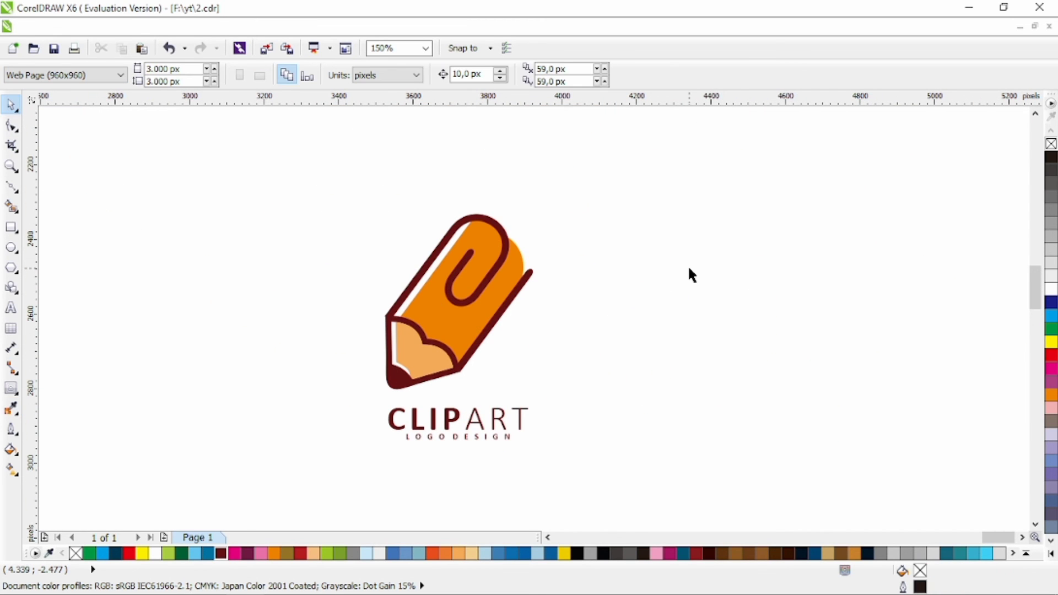